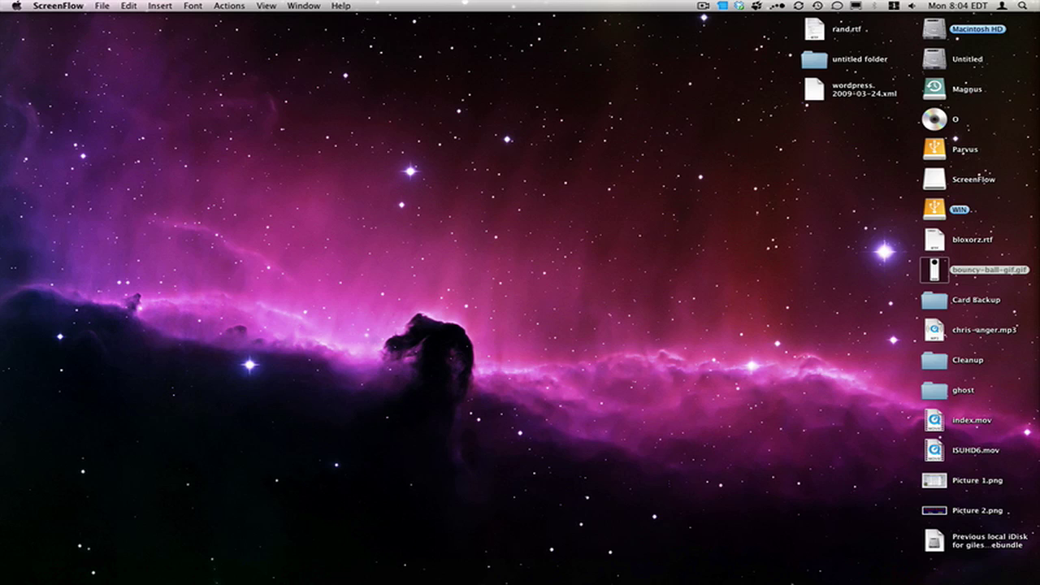
Step: Restore the minimized Untitled-1 document from the Dock
{"action": "mouse_move", "coordinate": [826, 579]}
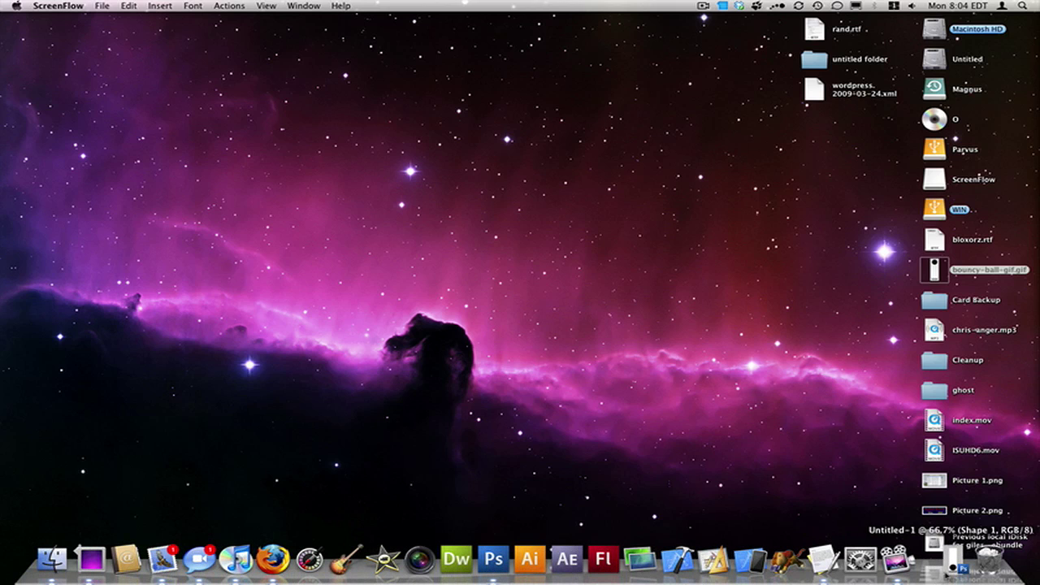
{"action": "left_click", "coordinate": [938, 559]}
Step: Show the Animation panel through Window > Show All Menu Items
{"action": "left_click", "coordinate": [378, 6]}
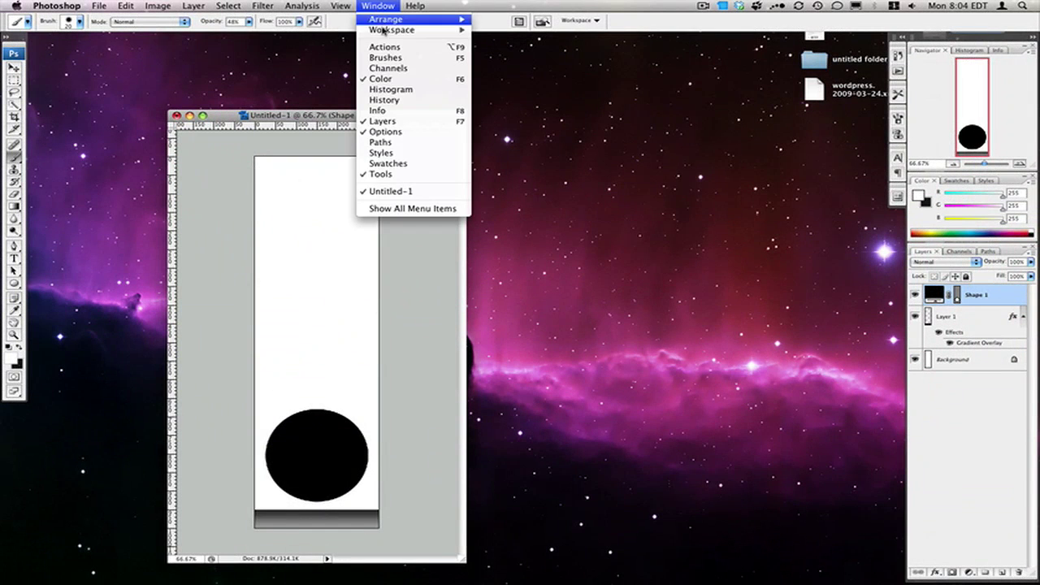
{"action": "left_click", "coordinate": [412, 208]}
{"action": "left_click", "coordinate": [391, 57]}
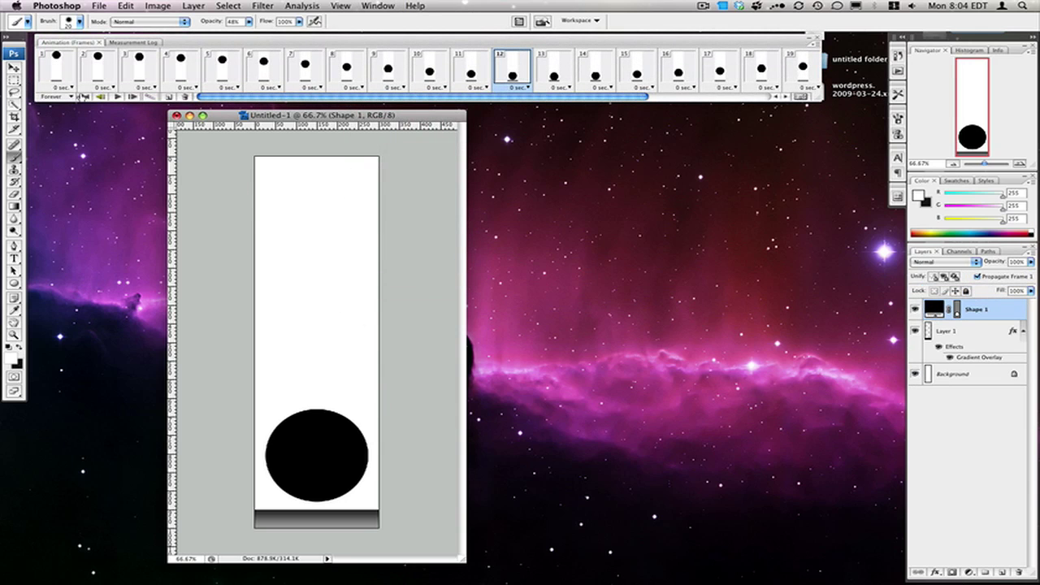
Step: Play and stop the bouncing-ball animation, then close the panel and minimize Untitled-1
{"action": "left_click", "coordinate": [117, 96]}
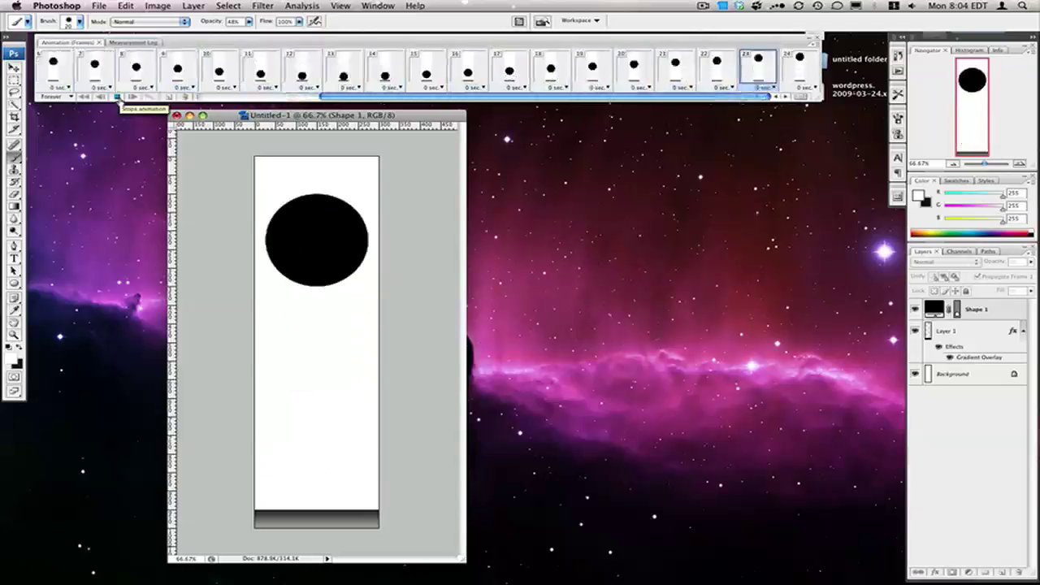
{"action": "left_click", "coordinate": [118, 96]}
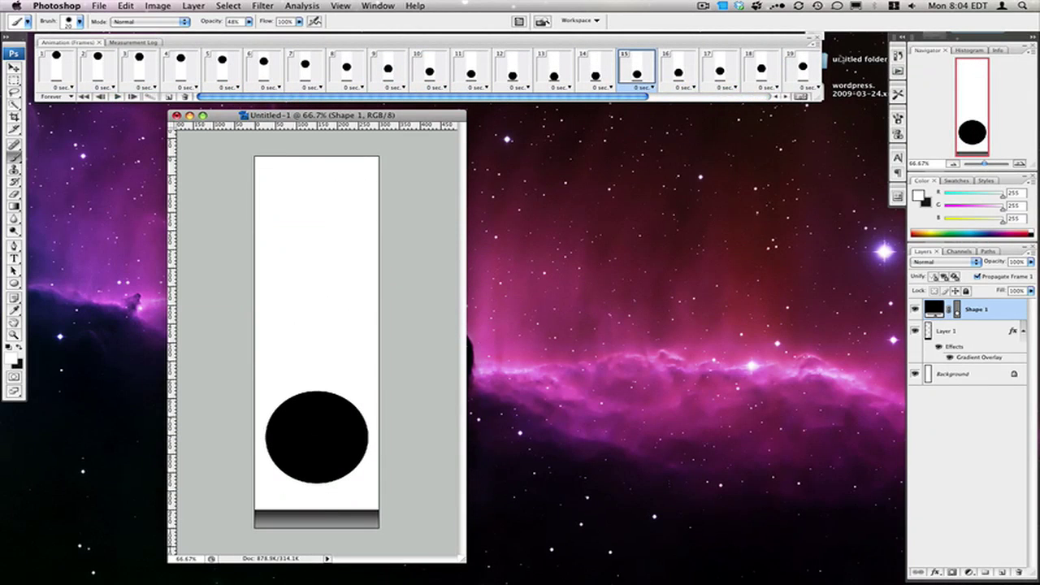
{"action": "left_click", "coordinate": [815, 37]}
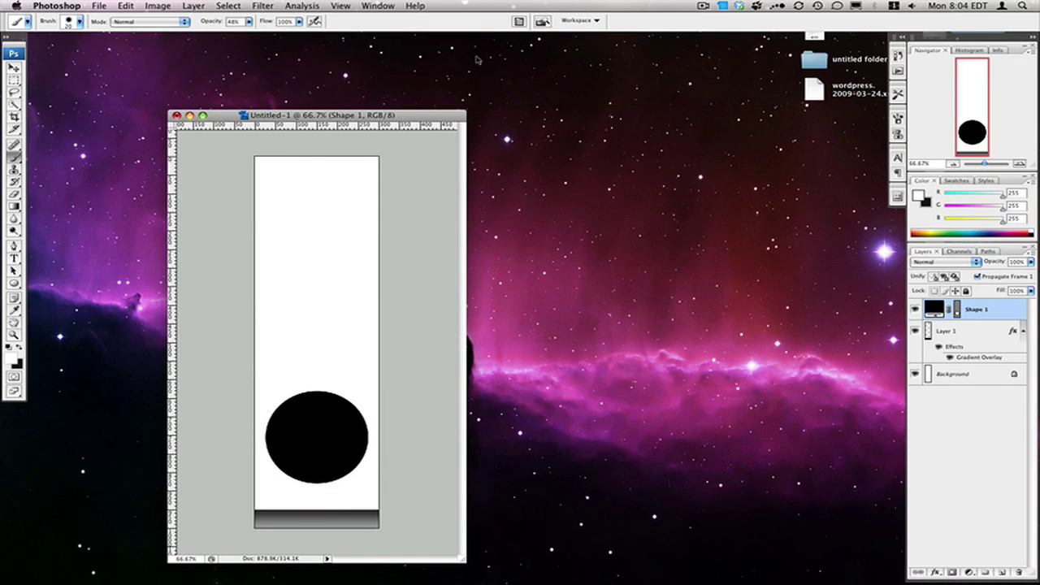
{"action": "double_click", "coordinate": [424, 121]}
Step: Create a new 200 × 700 pixel document and move its window to the screen centre
{"action": "key", "text": "super+n"}
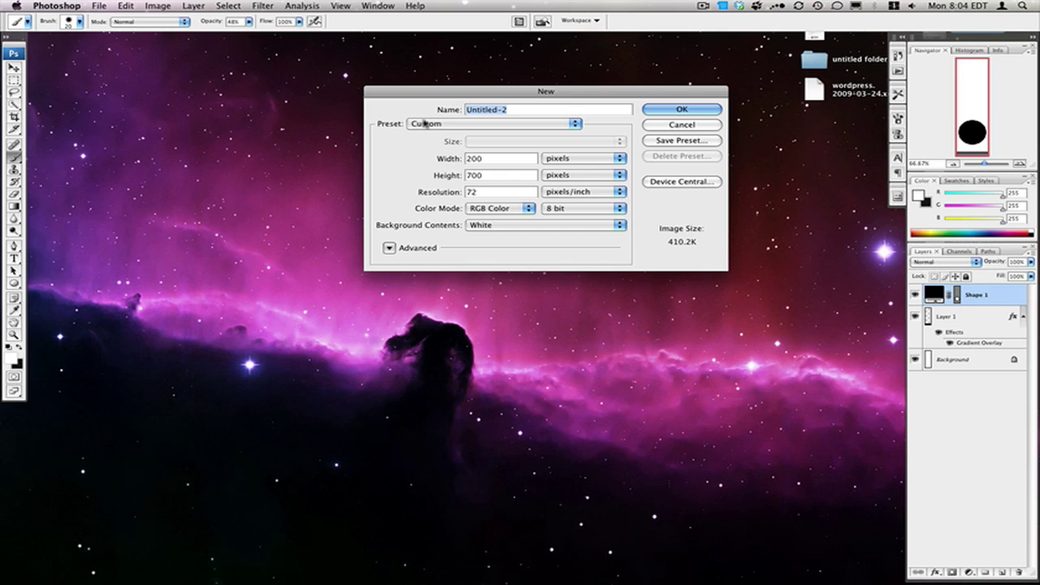
{"action": "left_click", "coordinate": [517, 173]}
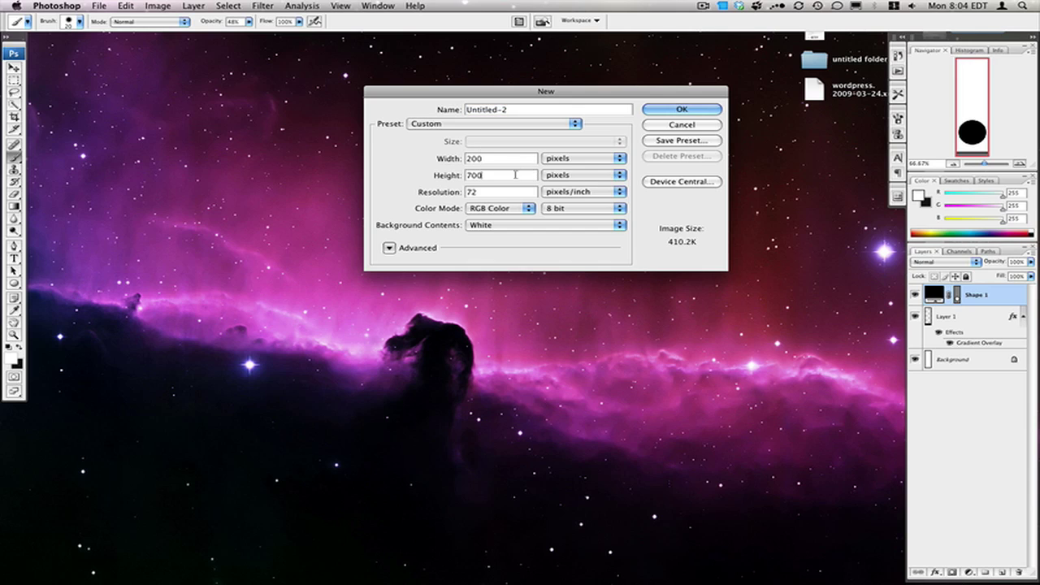
{"action": "left_click", "coordinate": [683, 110]}
{"action": "left_click_drag", "start_coordinate": [130, 50], "coordinate": [428, 57]}
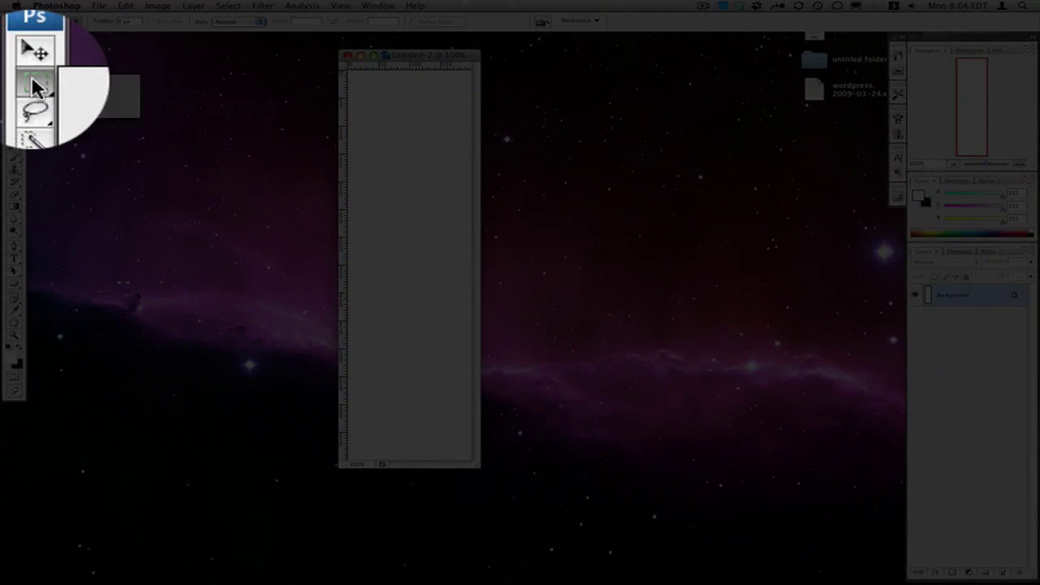
Step: Switch to the Elliptical Marquee tool, enlarge the document window, and add Layer 1
{"action": "left_click", "coordinate": [14, 80]}
{"action": "left_click", "coordinate": [57, 92]}
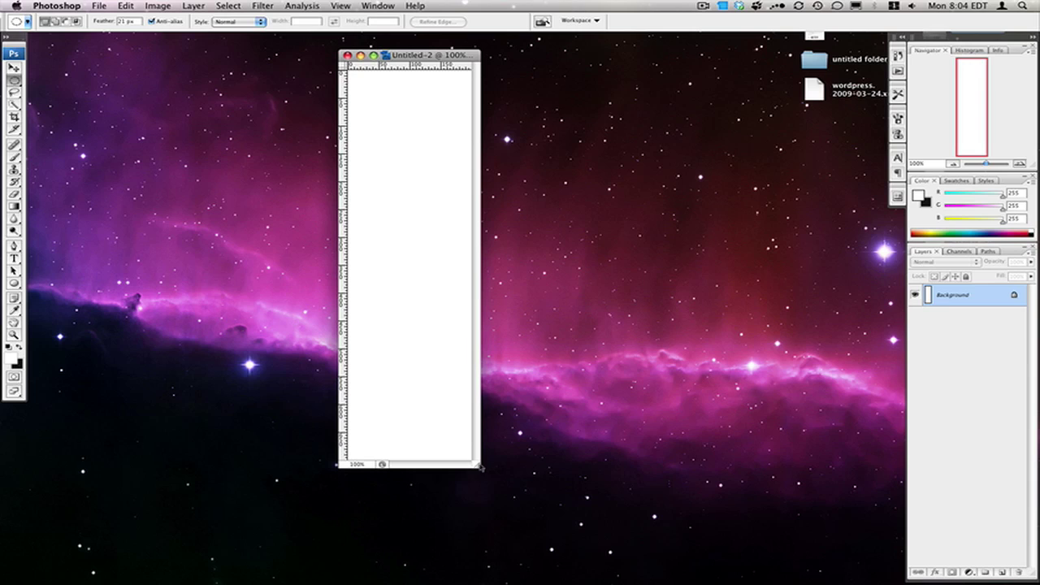
{"action": "left_click_drag", "start_coordinate": [479, 467], "coordinate": [575, 526]}
{"action": "key", "text": "super+shift+n"}
{"action": "key", "text": "Return"}
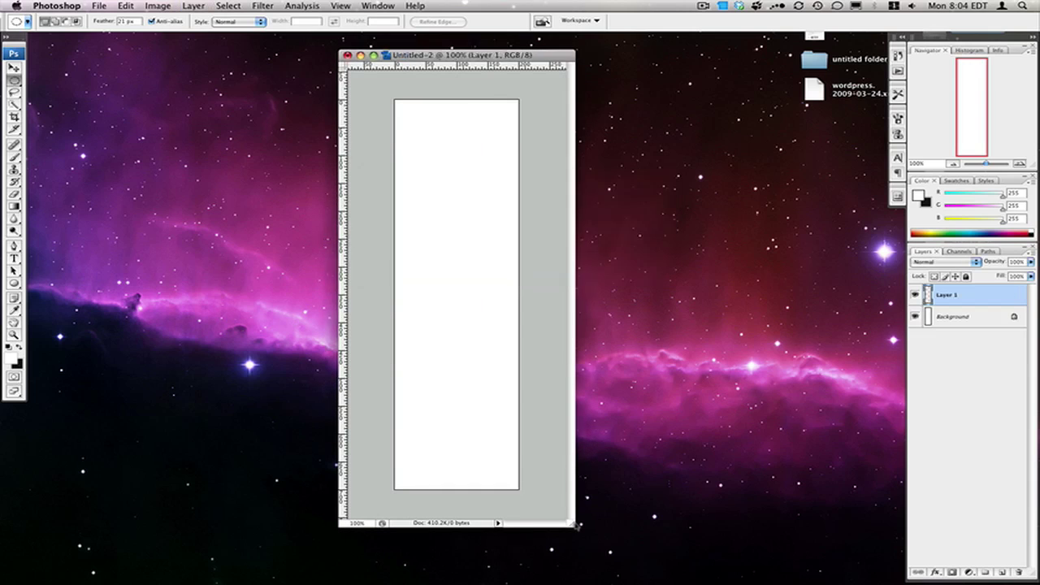
Step: With Feather 0 px, fill a solid black circle near the canvas bottom and open Layer 1's styles
{"action": "left_click_drag", "start_coordinate": [401, 380], "coordinate": [485, 437]}
{"action": "key", "text": "super+BackSpace"}
{"action": "key", "text": "super+z"}
{"action": "left_click_drag", "start_coordinate": [104, 25], "coordinate": [37, 28]}
{"action": "left_click", "coordinate": [487, 362]}
{"action": "left_click_drag", "start_coordinate": [399, 349], "coordinate": [504, 476]}
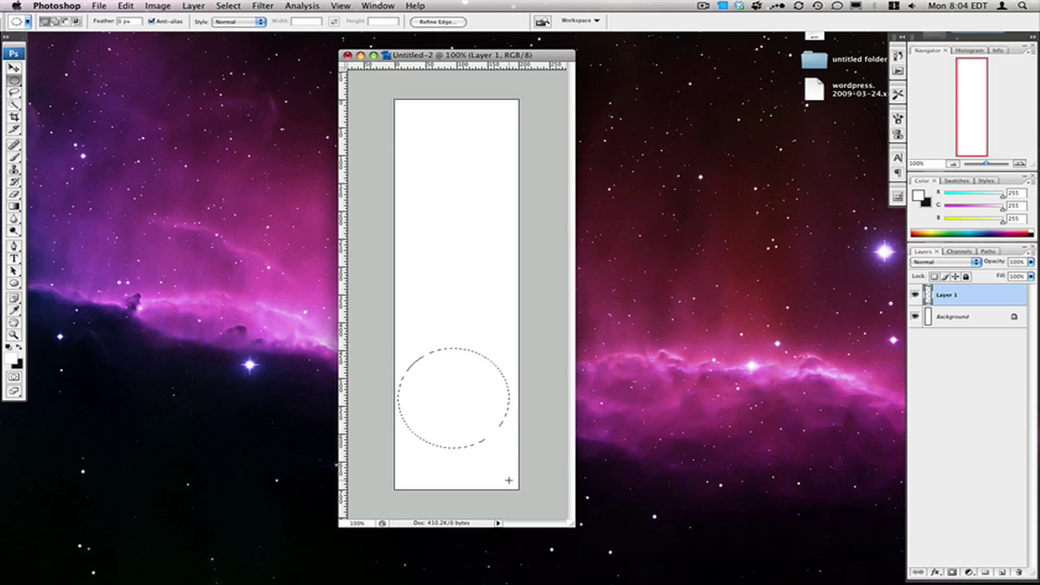
{"action": "key", "text": "super+BackSpace"}
{"action": "key", "text": "super+d"}
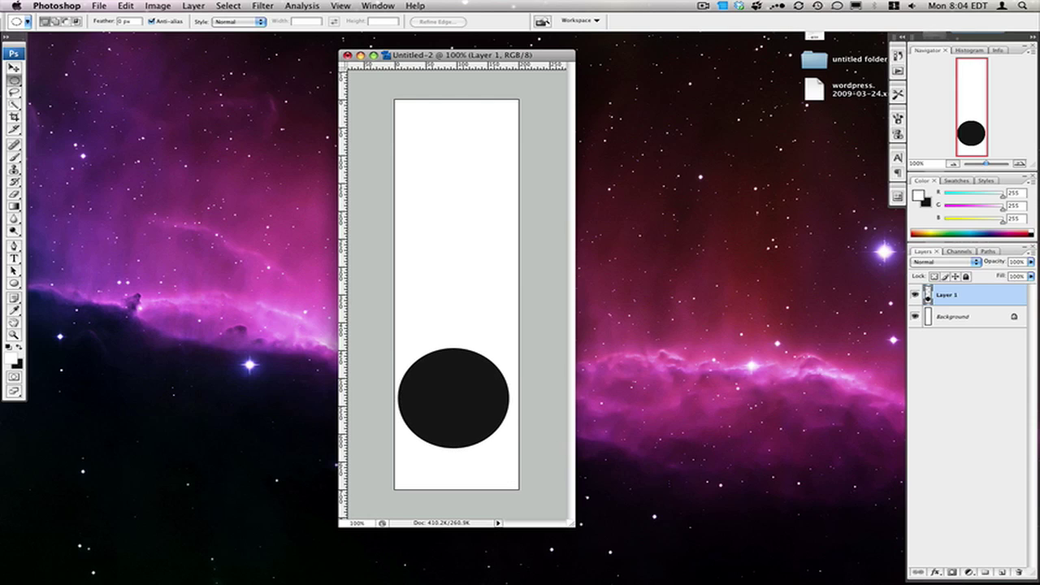
{"action": "double_click", "coordinate": [1018, 300]}
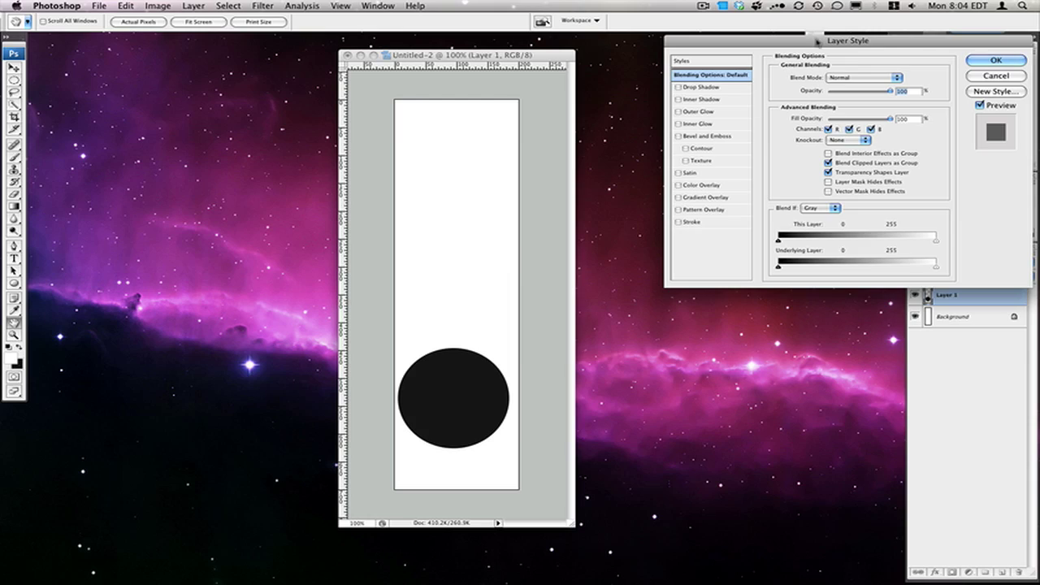
Step: Enable Gradient Overlay on the ball using the blue gradient preset
{"action": "left_click_drag", "start_coordinate": [819, 44], "coordinate": [628, 81]}
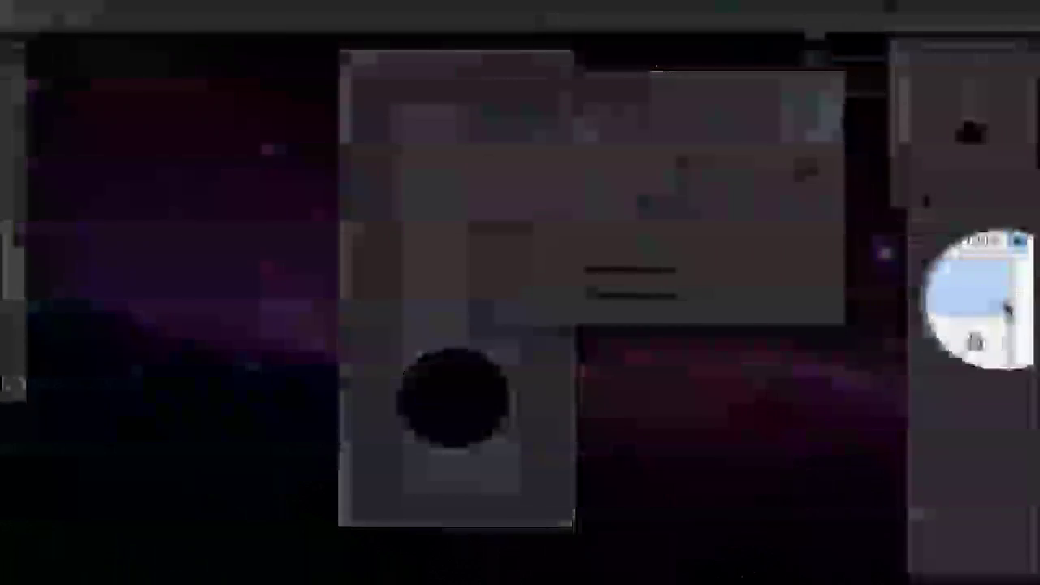
{"action": "left_click_drag", "start_coordinate": [716, 79], "coordinate": [763, 80]}
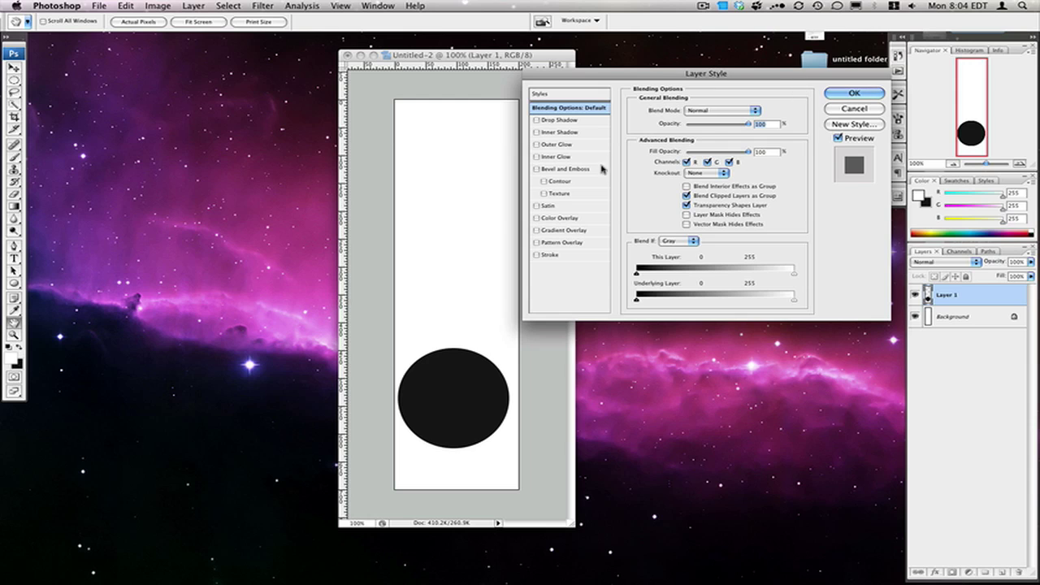
{"action": "left_click", "coordinate": [566, 230]}
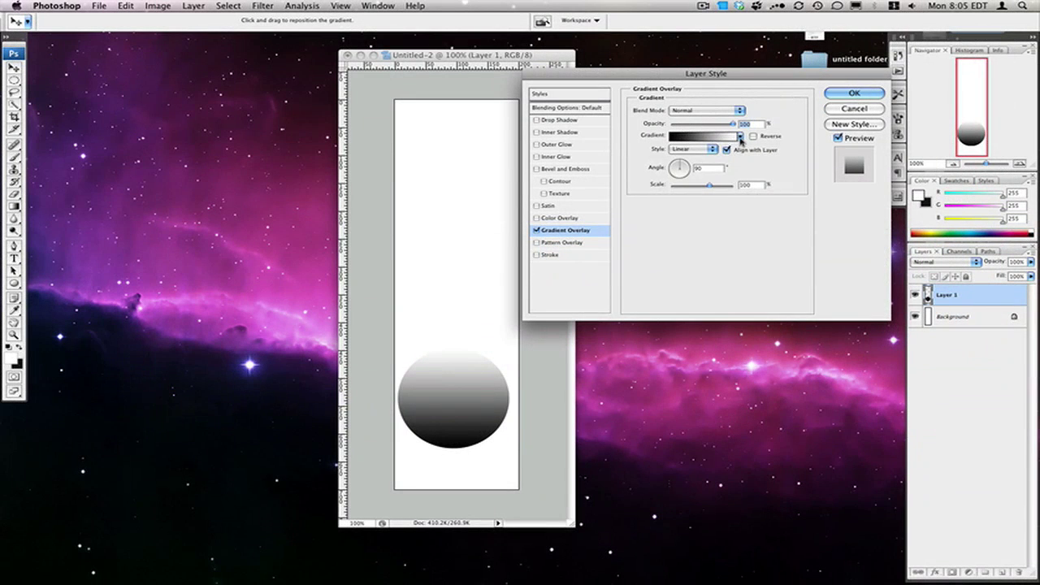
{"action": "left_click", "coordinate": [740, 136]}
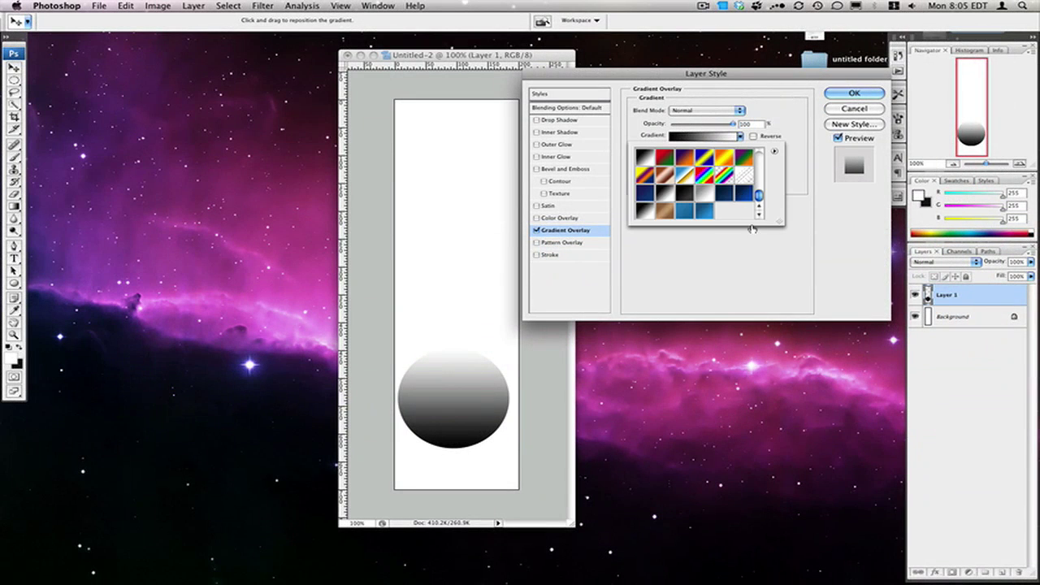
{"action": "left_click", "coordinate": [705, 213]}
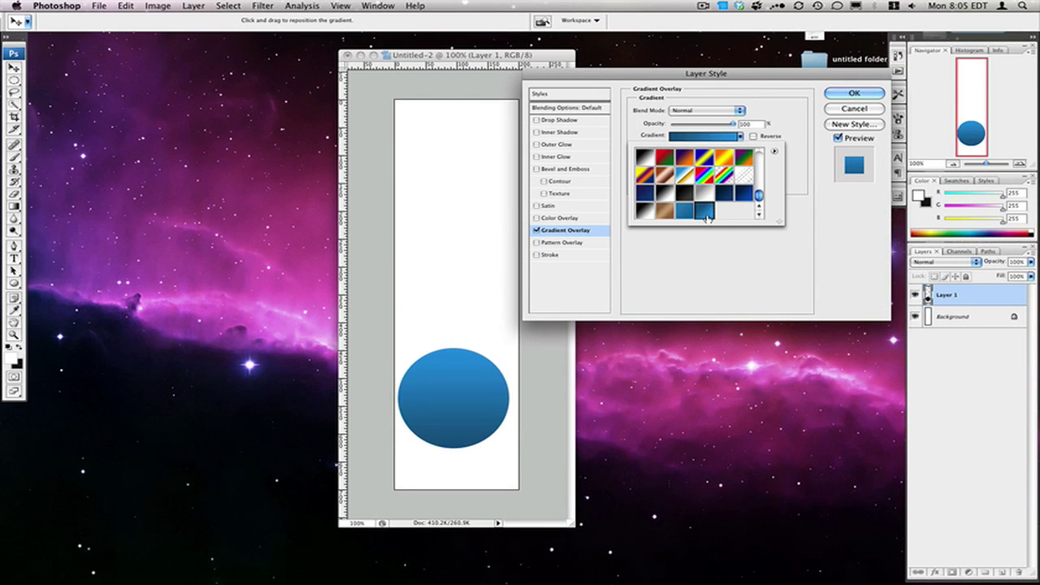
{"action": "left_click", "coordinate": [740, 136]}
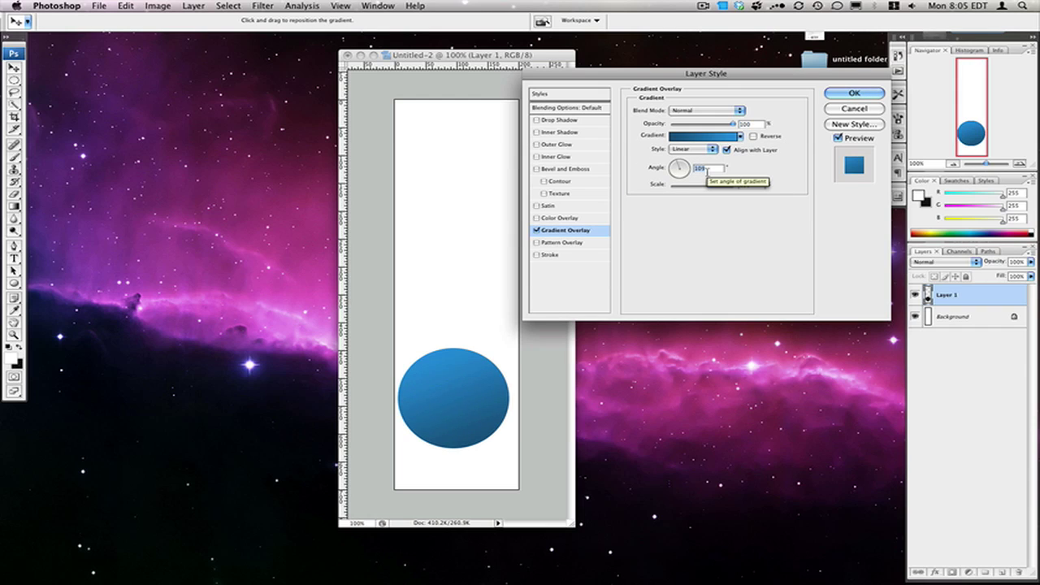
Step: Make the gradient Radial and Reversed with 150% scale, and apply it
{"action": "left_click", "coordinate": [705, 151]}
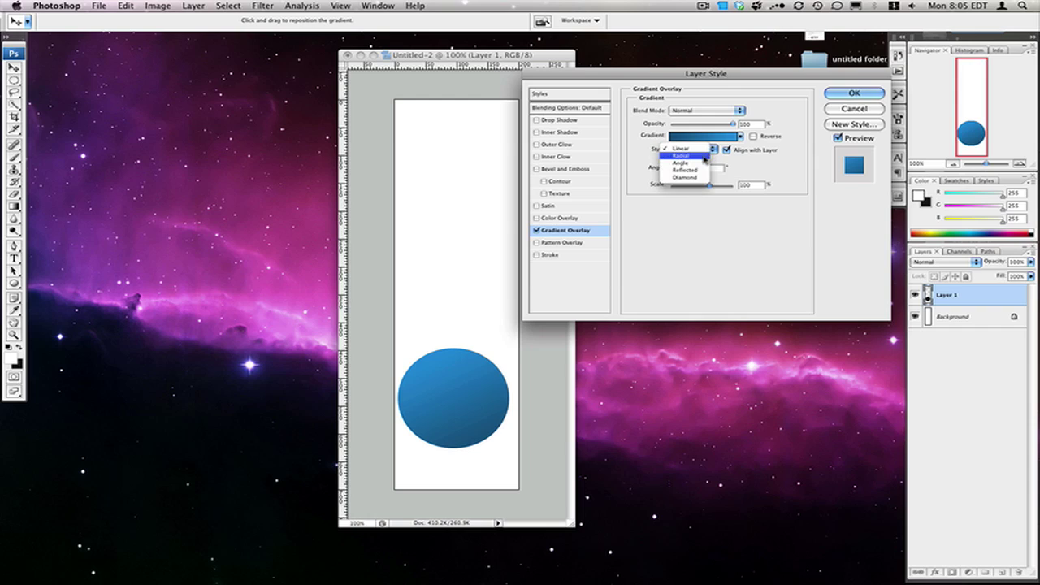
{"action": "left_click", "coordinate": [704, 159]}
{"action": "left_click_drag", "start_coordinate": [709, 185], "coordinate": [718, 187]}
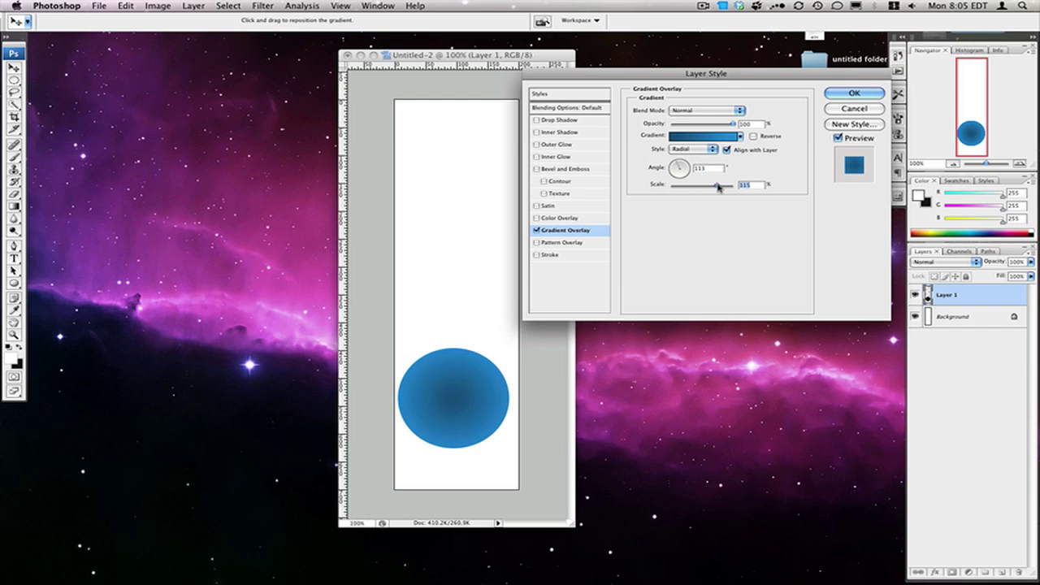
{"action": "left_click", "coordinate": [753, 136]}
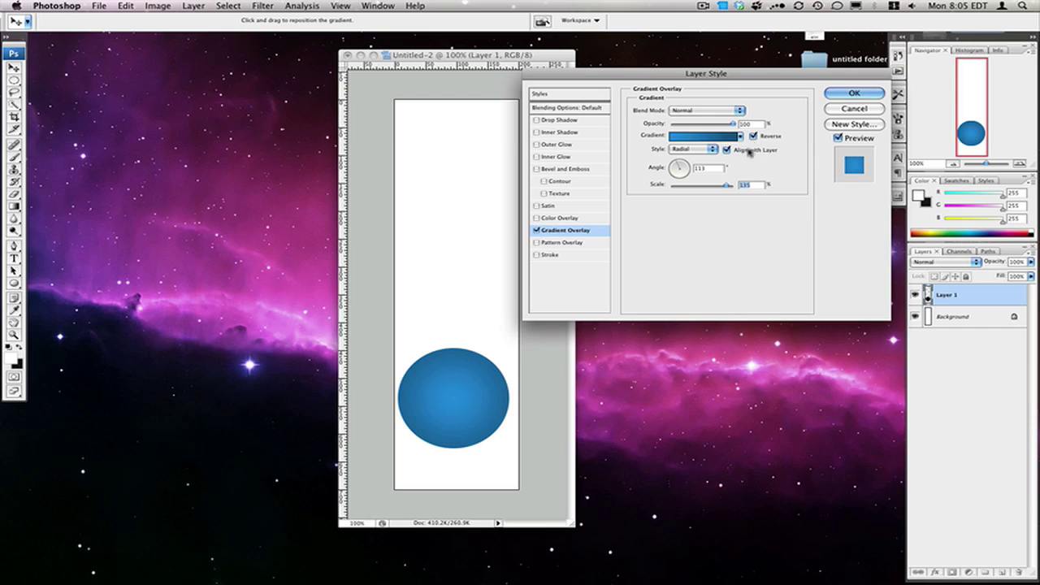
{"action": "left_click_drag", "start_coordinate": [730, 186], "coordinate": [730, 192]}
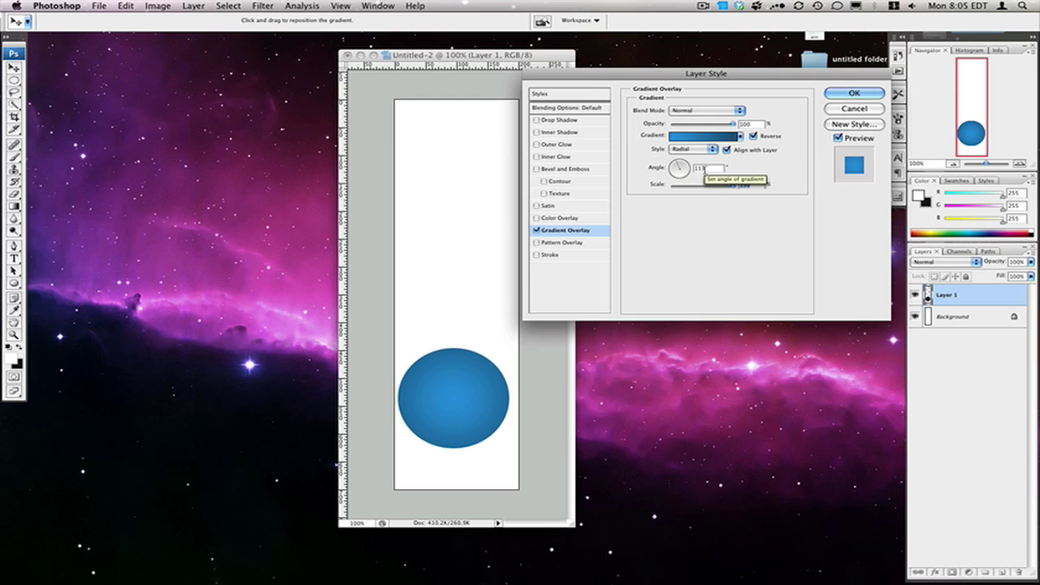
{"action": "left_click", "coordinate": [835, 97]}
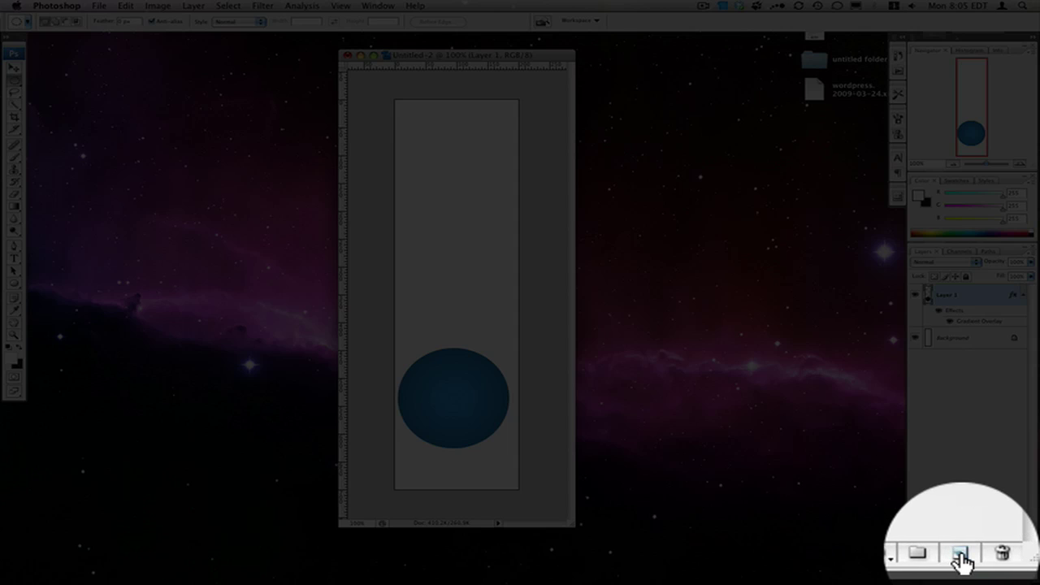
Step: Add a second layer and rename the layers Ball and Floor
{"action": "left_click", "coordinate": [1002, 572], "text": "super"}
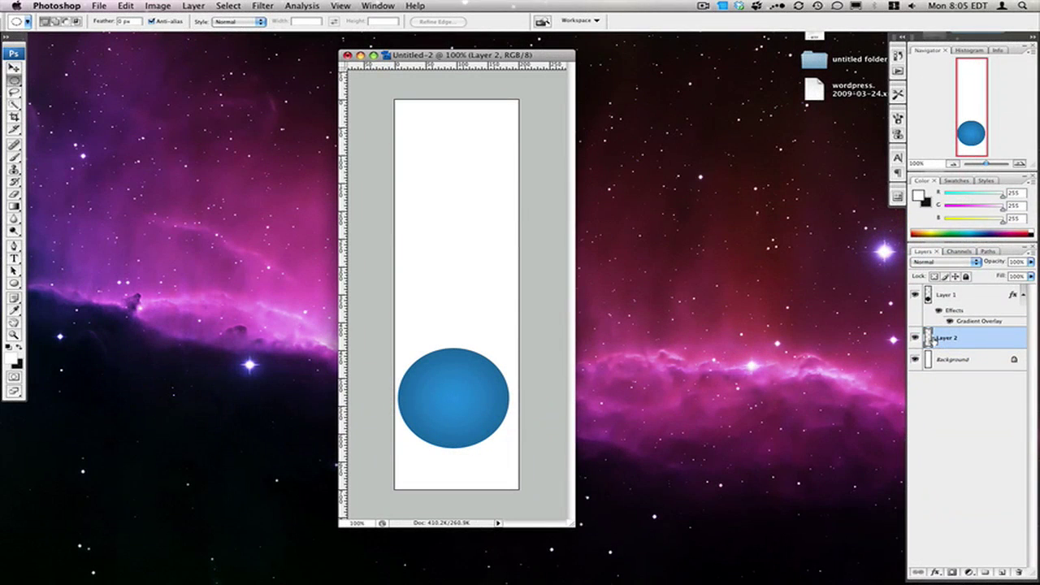
{"action": "double_click", "coordinate": [941, 300]}
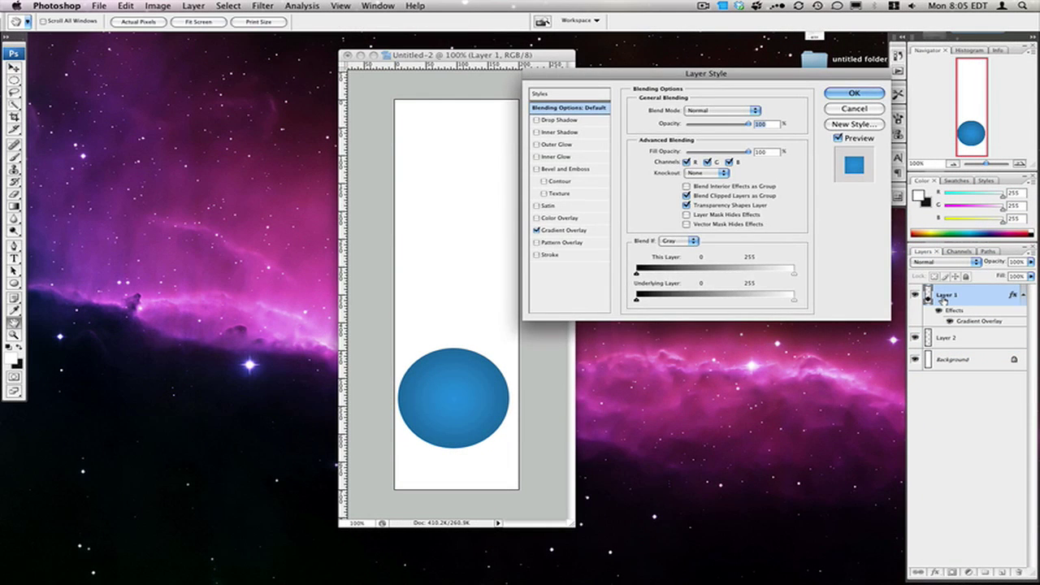
{"action": "key", "text": "Escape"}
{"action": "double_click", "coordinate": [947, 296]}
{"action": "type", "text": "Ball"}
{"action": "key", "text": "Return"}
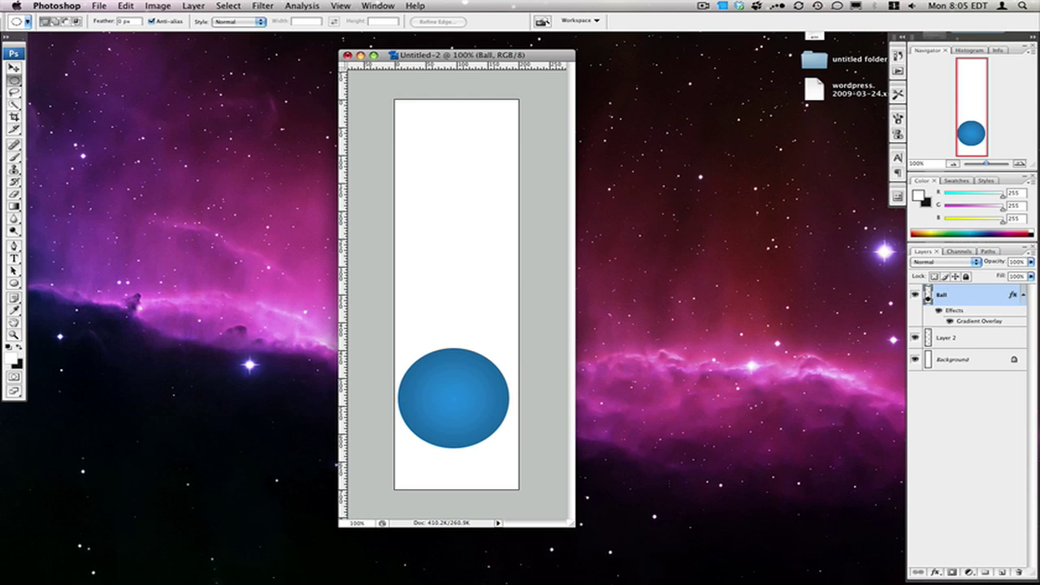
{"action": "double_click", "coordinate": [948, 337]}
{"action": "type", "text": "Rloor"}
{"action": "key", "text": "Return"}
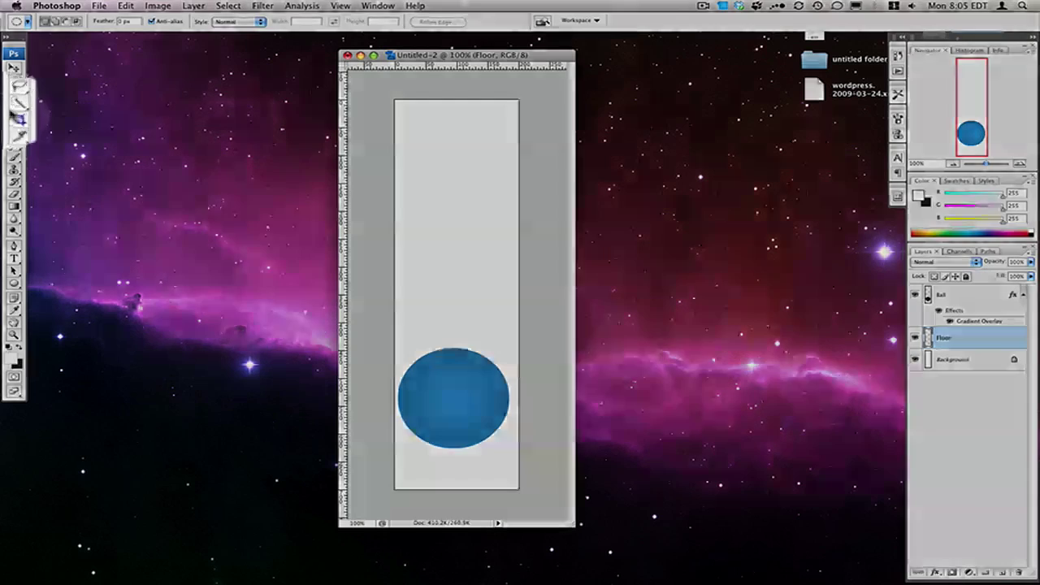
Step: On the Floor layer, fill a rectangular strip along the canvas bottom with black and deselect
{"action": "left_click", "coordinate": [18, 84]}
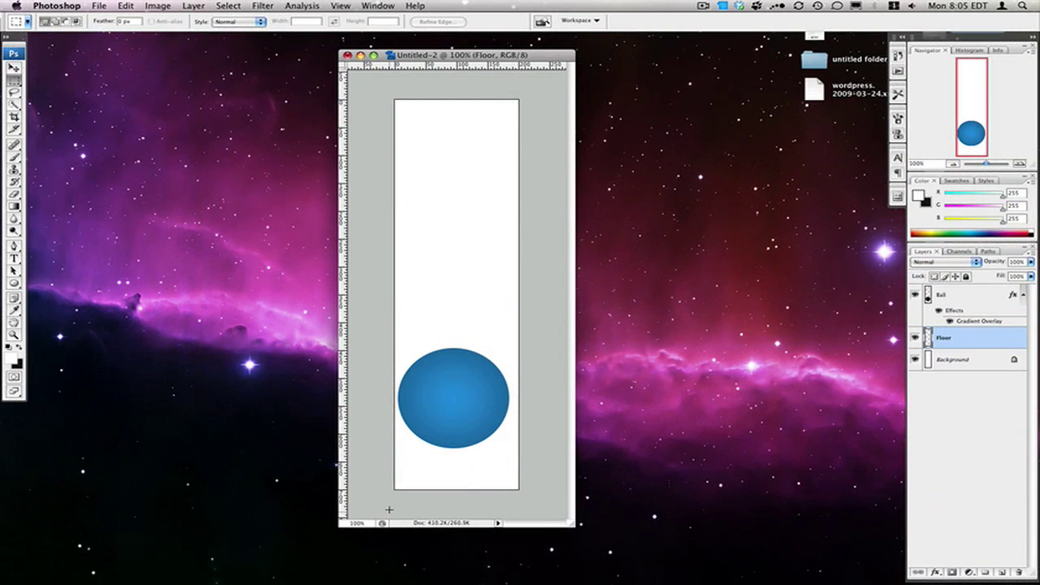
{"action": "left_click_drag", "start_coordinate": [388, 509], "coordinate": [532, 473]}
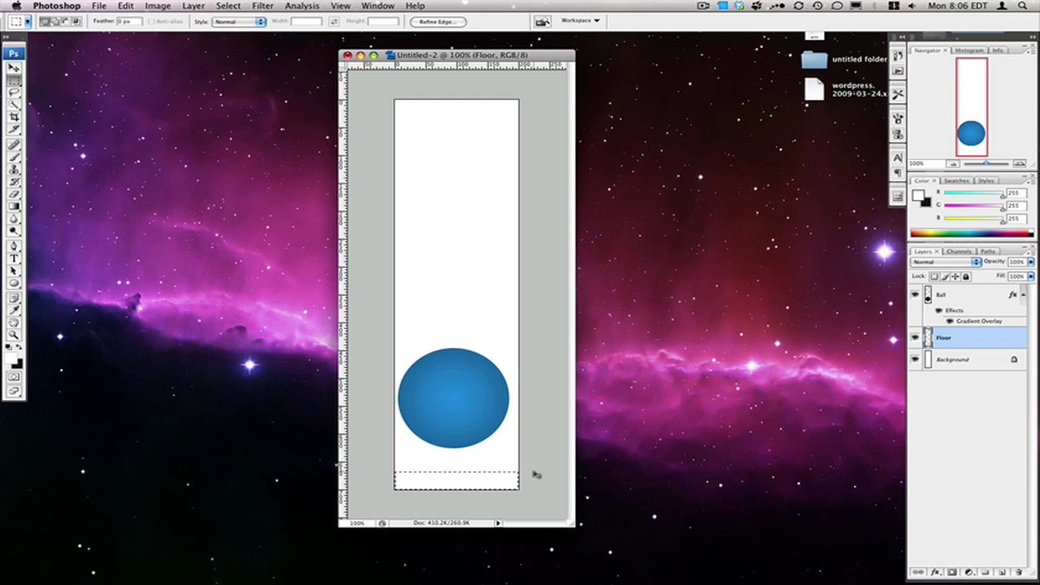
{"action": "key", "text": "super+BackSpace"}
{"action": "key", "text": "super+d"}
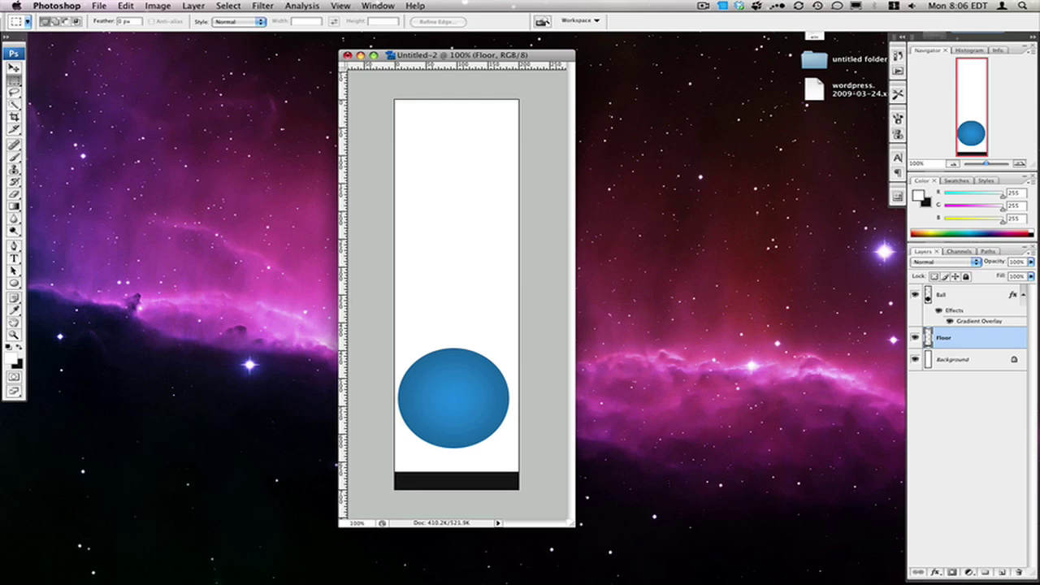
Step: Enable Gradient Overlay on Floor and add a light grey d5d5d5 stop near the left end
{"action": "double_click", "coordinate": [1008, 336]}
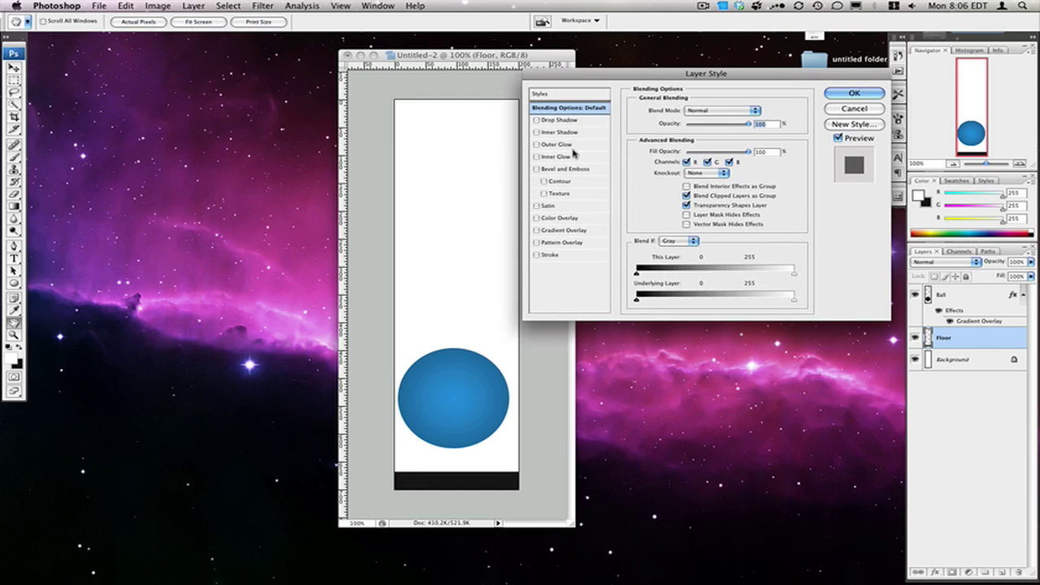
{"action": "left_click", "coordinate": [565, 230]}
{"action": "left_click", "coordinate": [740, 136]}
{"action": "left_click", "coordinate": [739, 136]}
{"action": "left_click", "coordinate": [703, 136]}
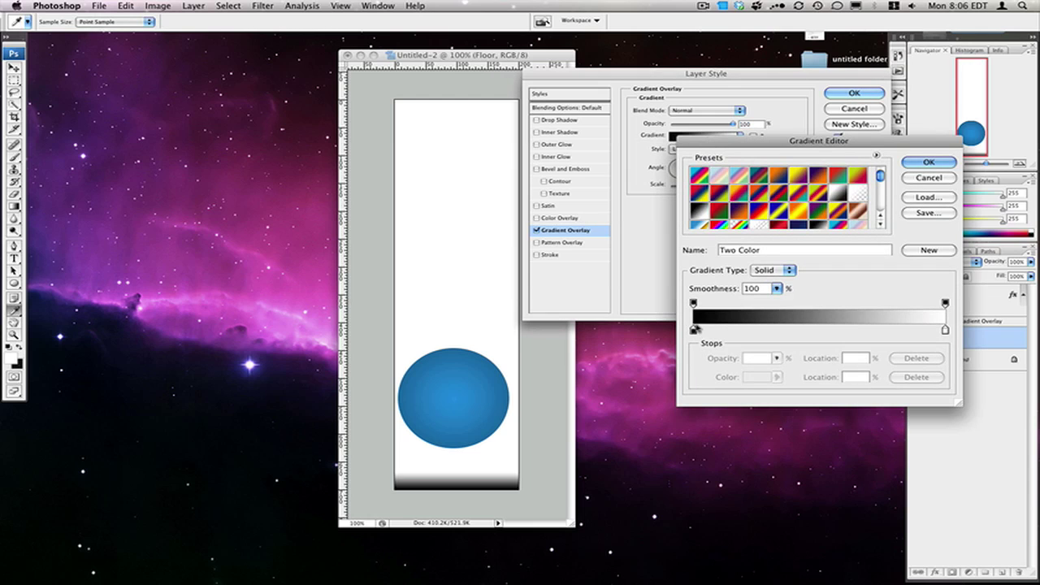
{"action": "mouse_move", "coordinate": [701, 330]}
{"action": "left_mouse_down"}
{"action": "mouse_move", "coordinate": [715, 331]}
{"action": "mouse_move", "coordinate": [707, 343]}
{"action": "mouse_move", "coordinate": [708, 330]}
{"action": "left_mouse_up"}
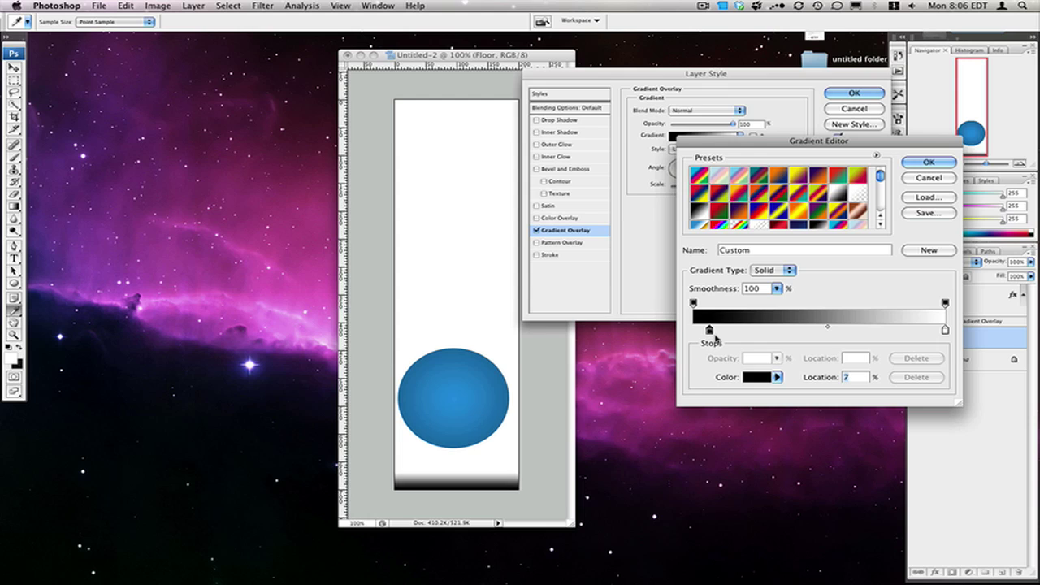
{"action": "left_click", "coordinate": [756, 377]}
{"action": "left_click", "coordinate": [229, 93]}
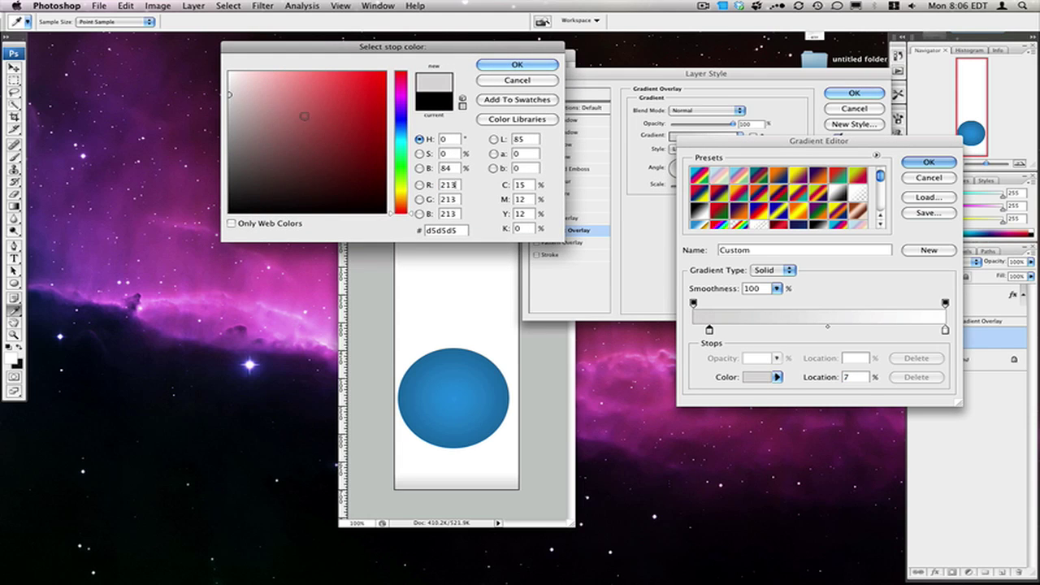
{"action": "left_click", "coordinate": [517, 64]}
Step: Set the right stop to near-white, reverse the gradient, and apply the overlay
{"action": "left_click", "coordinate": [943, 330]}
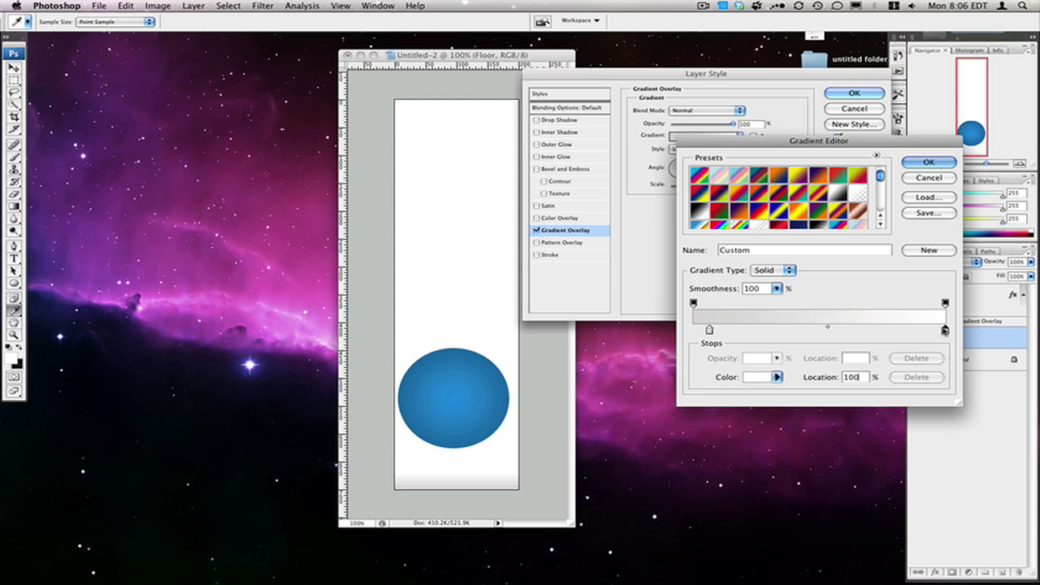
{"action": "left_click", "coordinate": [758, 378]}
{"action": "left_click_drag", "start_coordinate": [229, 89], "coordinate": [230, 77]}
{"action": "key", "text": "Return"}
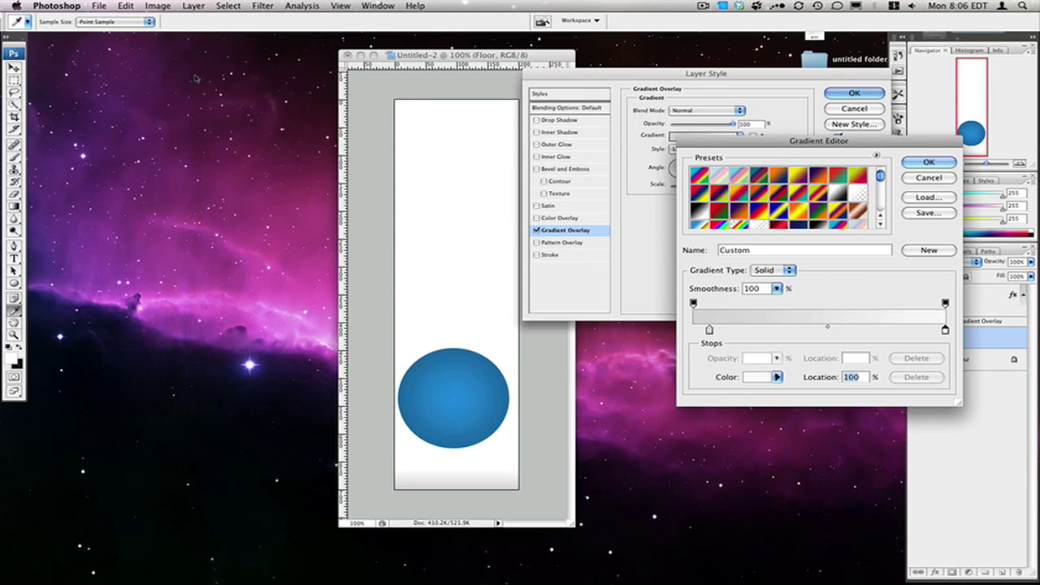
{"action": "key", "text": "Return"}
{"action": "left_click", "coordinate": [753, 135]}
{"action": "key", "text": "Return"}
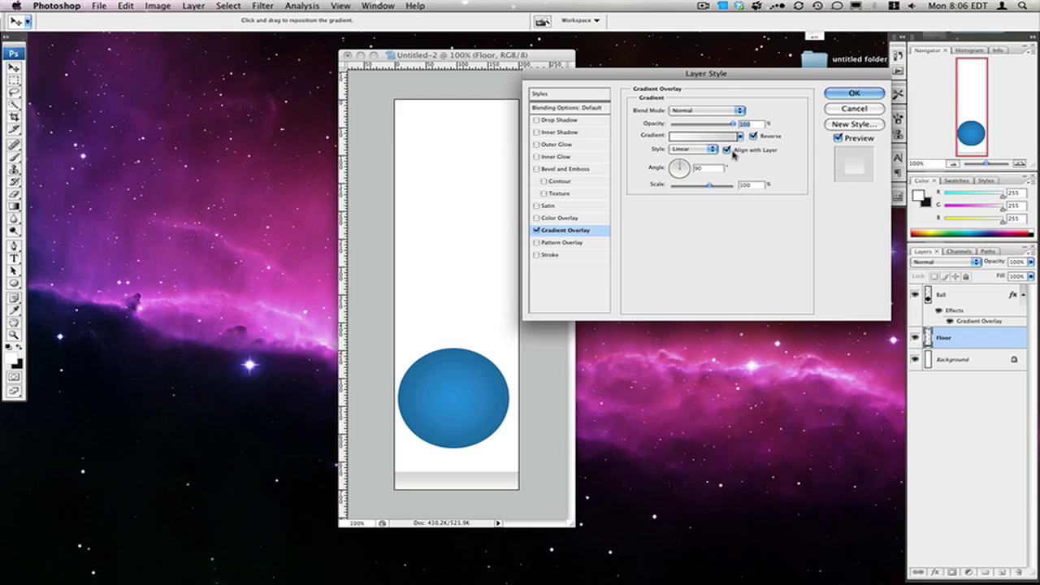
Step: With the Move tool, drag the Ball layer down so the ball rests on the floor
{"action": "left_click", "coordinate": [979, 300]}
{"action": "key", "text": "v"}
{"action": "left_click_drag", "start_coordinate": [459, 368], "coordinate": [460, 402]}
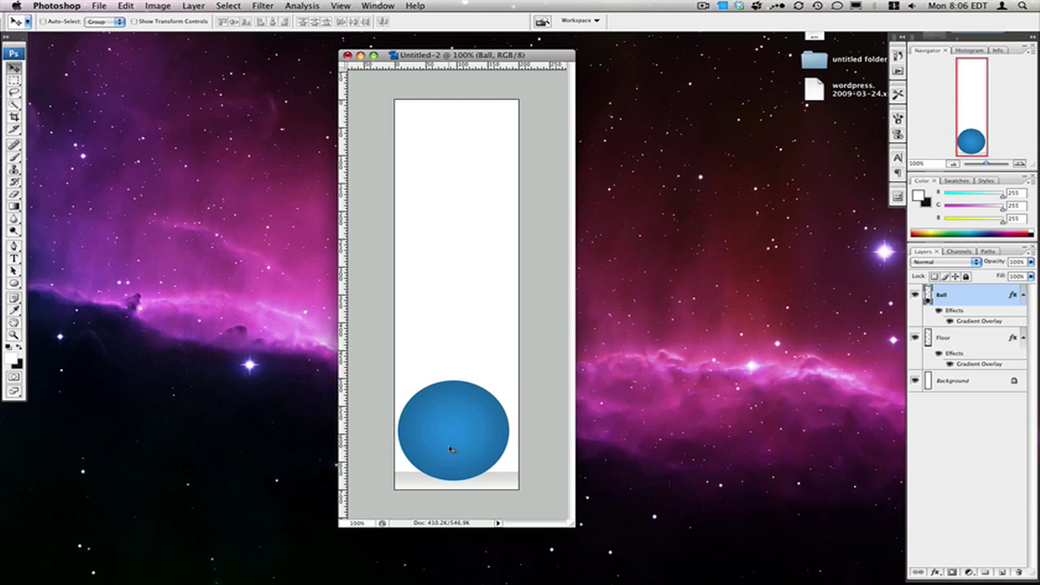
{"action": "left_click_drag", "start_coordinate": [459, 448], "coordinate": [462, 449]}
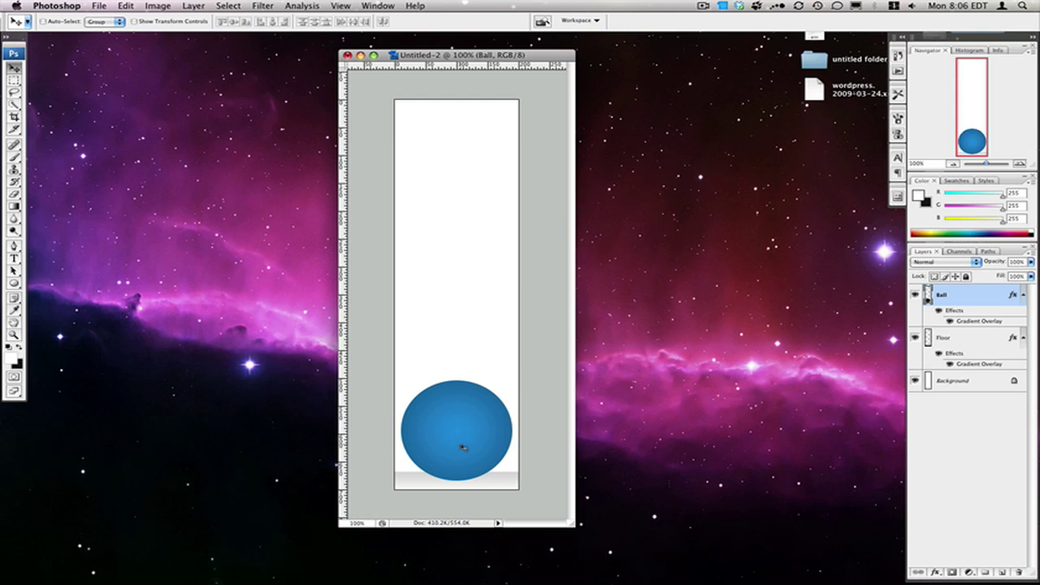
Step: Reveal every panel, including Animation, via Window > Show All Menu Items
{"action": "left_click", "coordinate": [379, 5]}
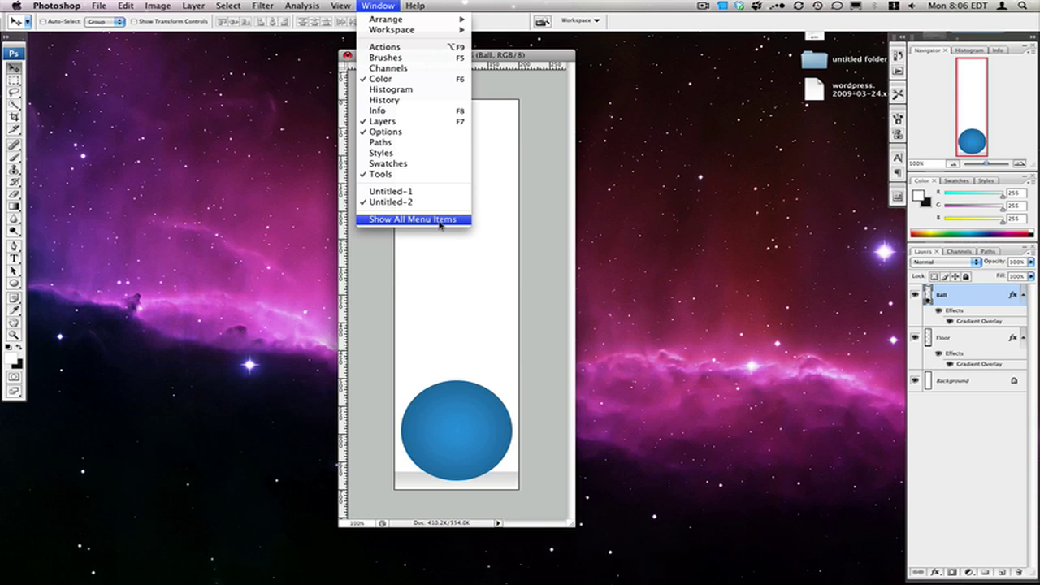
{"action": "left_click", "coordinate": [396, 6]}
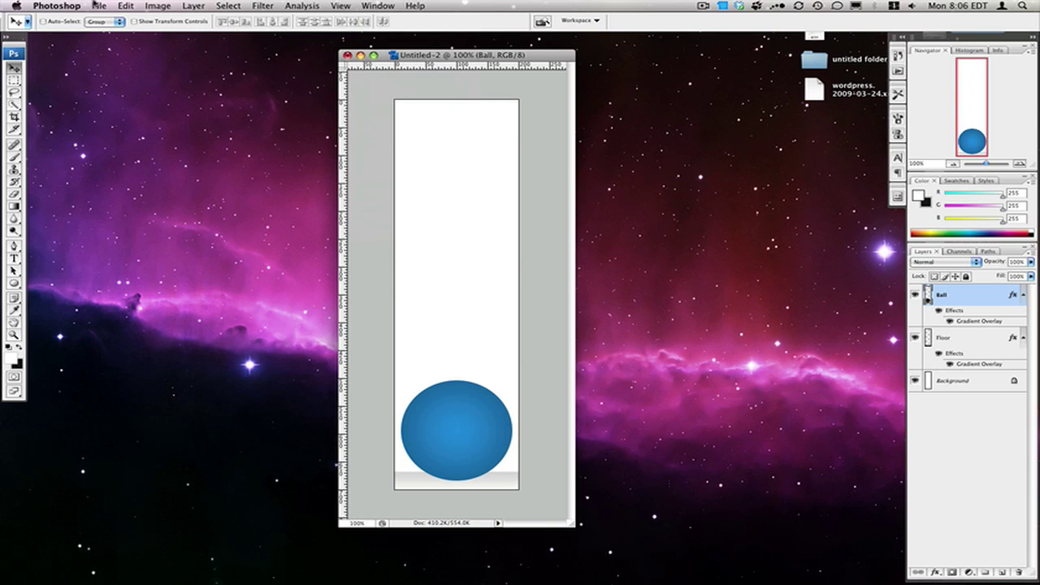
{"action": "left_click", "coordinate": [382, 6]}
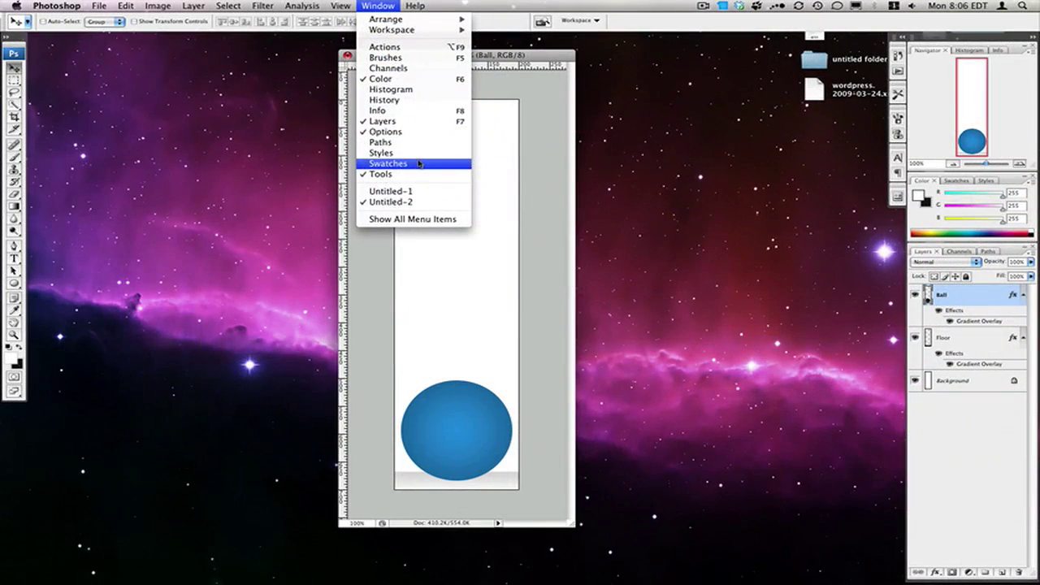
{"action": "left_click", "coordinate": [412, 221]}
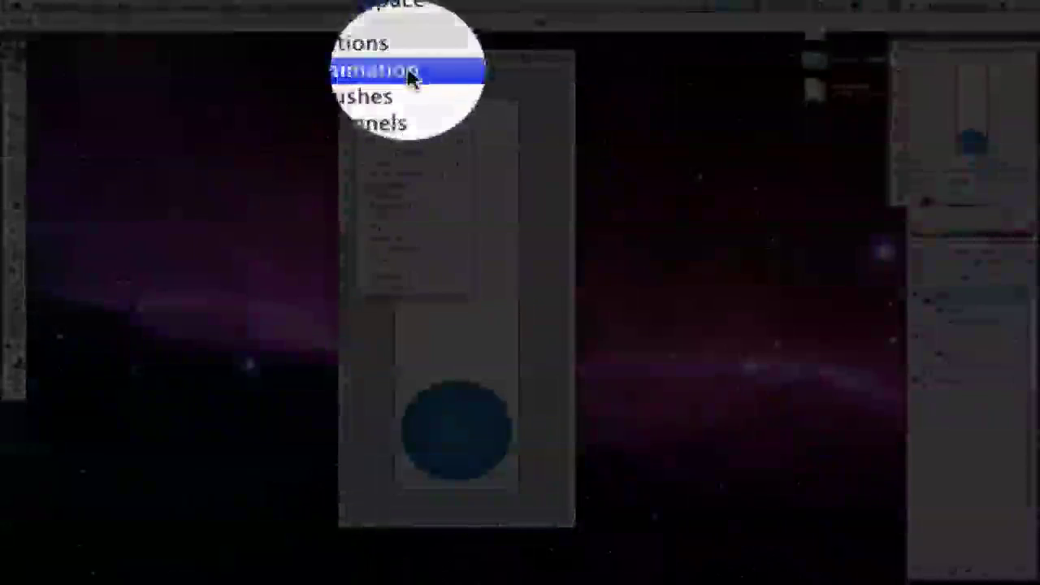
Step: Open the Animation panel in Frames mode and move it clear of the document window
{"action": "left_click", "coordinate": [409, 76]}
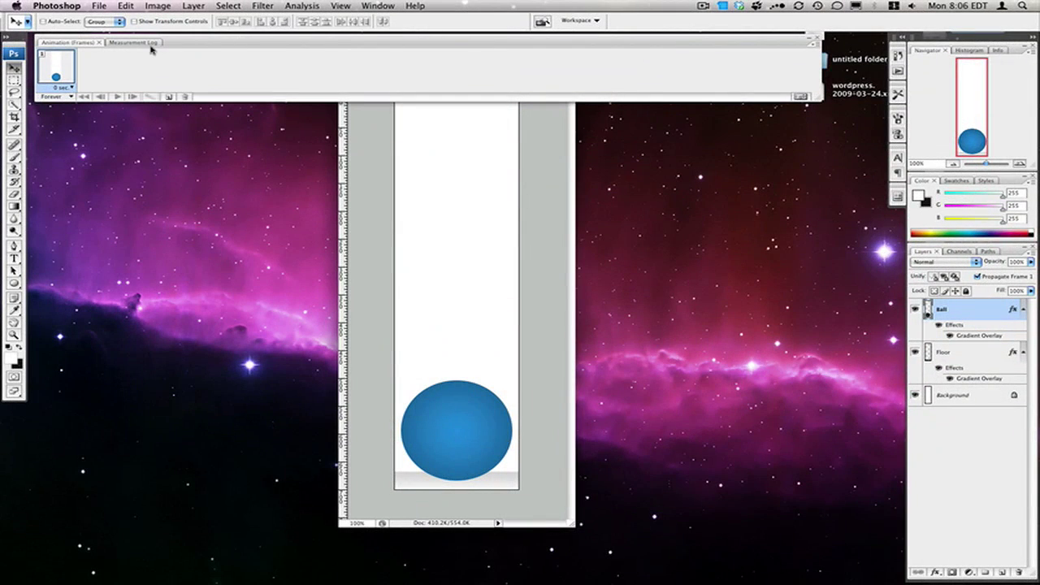
{"action": "left_click", "coordinate": [800, 97]}
{"action": "left_click_drag", "start_coordinate": [549, 38], "coordinate": [539, 116]}
{"action": "left_click_drag", "start_coordinate": [541, 77], "coordinate": [538, 44]}
{"action": "left_click_drag", "start_coordinate": [508, 116], "coordinate": [509, 112]}
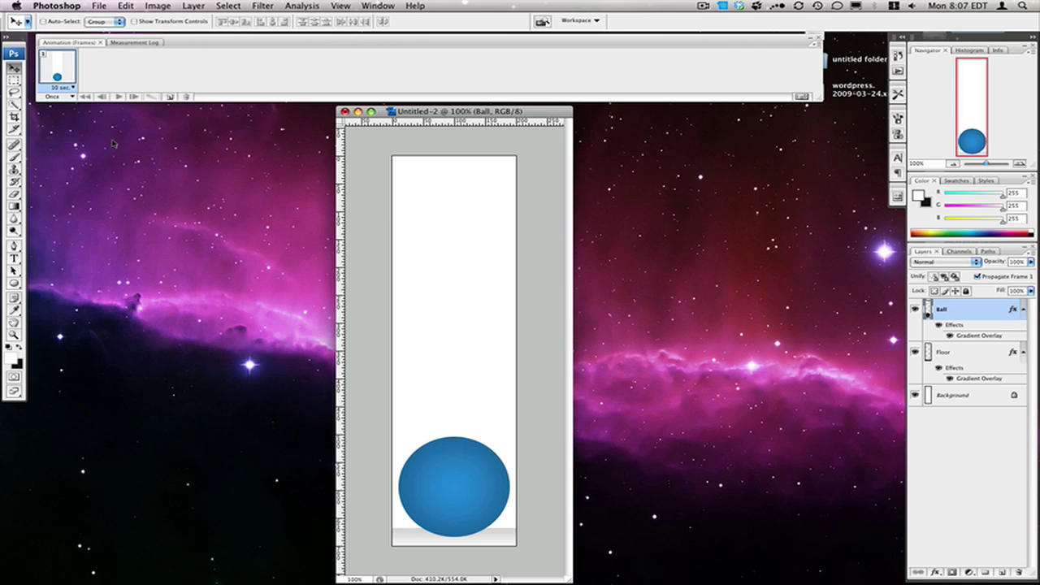
Step: Set the first frame's delay to No delay (0 sec.)
{"action": "left_click", "coordinate": [63, 88]}
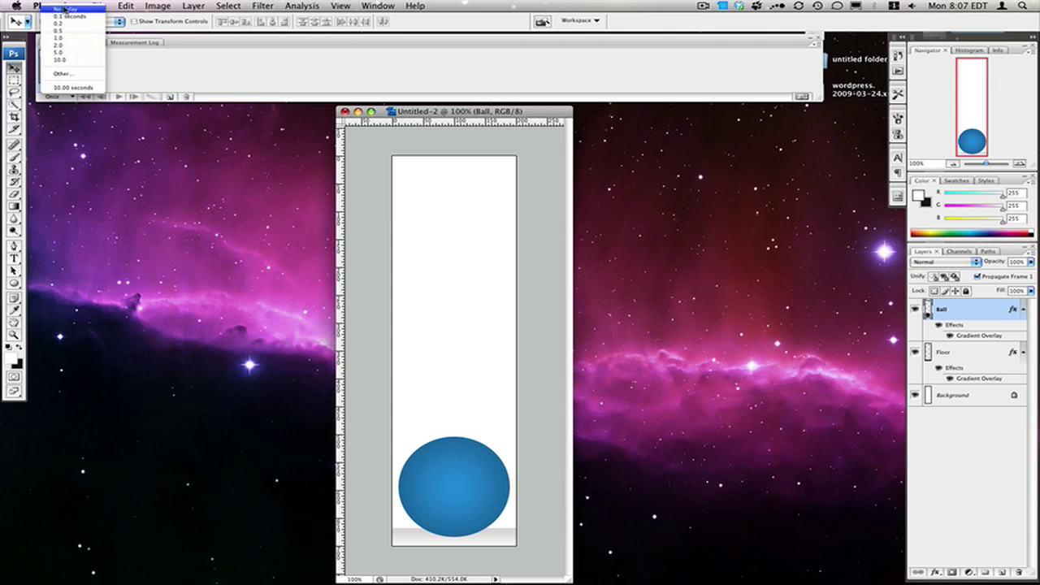
{"action": "left_click", "coordinate": [154, 64]}
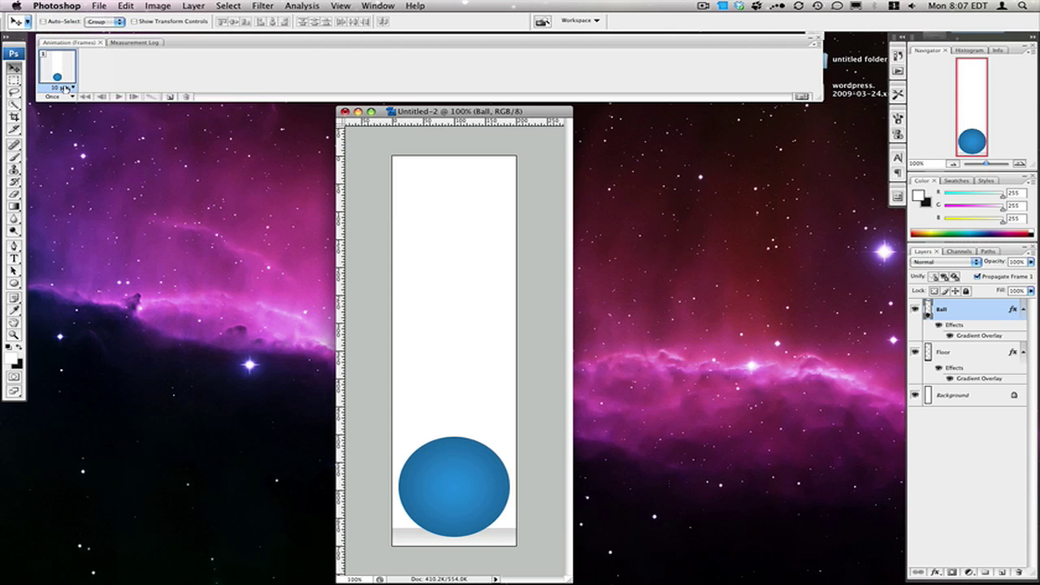
{"action": "left_click", "coordinate": [64, 88]}
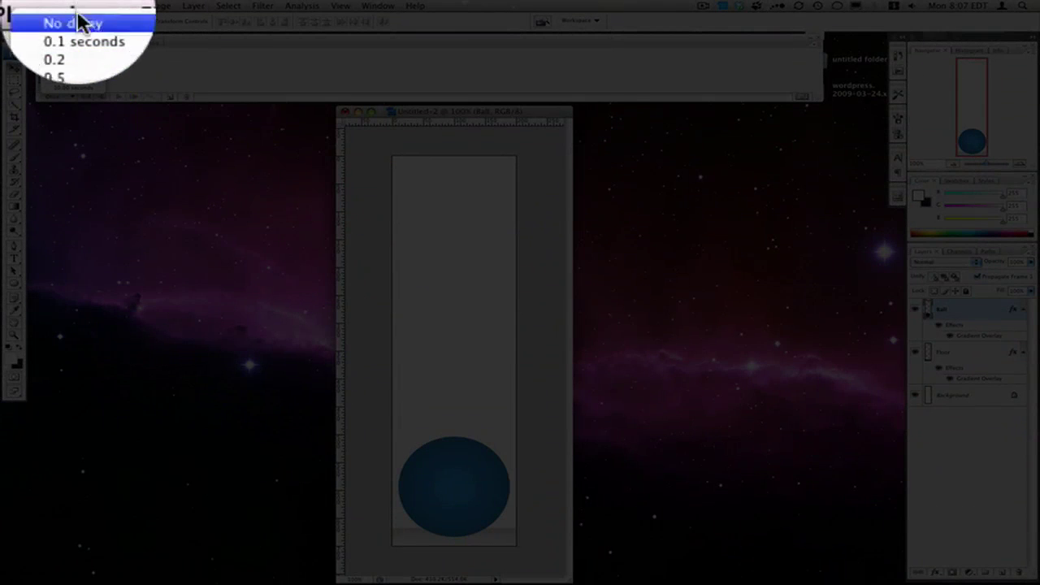
{"action": "left_click", "coordinate": [81, 28]}
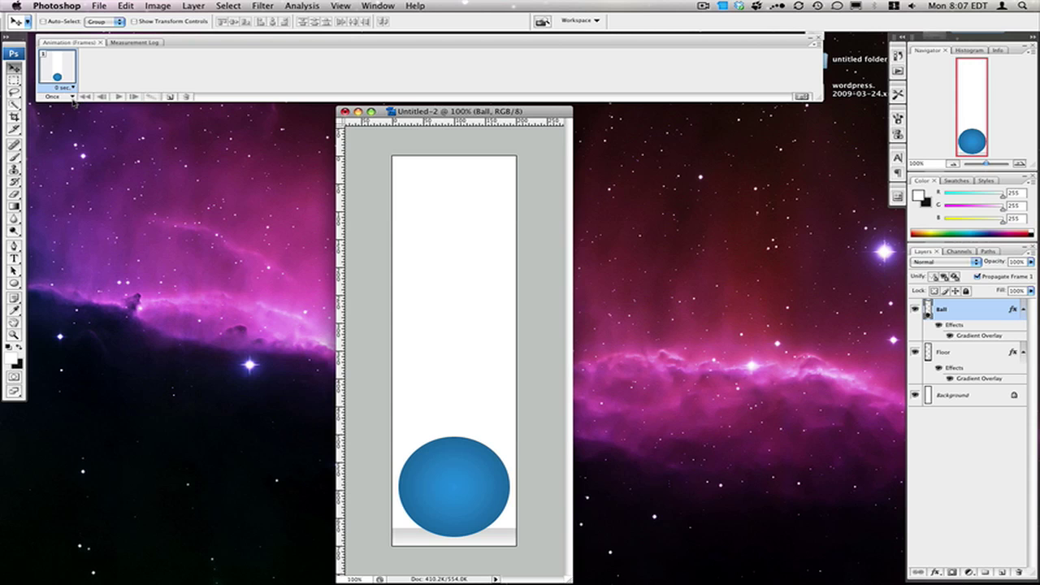
Step: Change the animation looping from Once to Forever
{"action": "left_click", "coordinate": [56, 96]}
{"action": "left_click", "coordinate": [49, 96]}
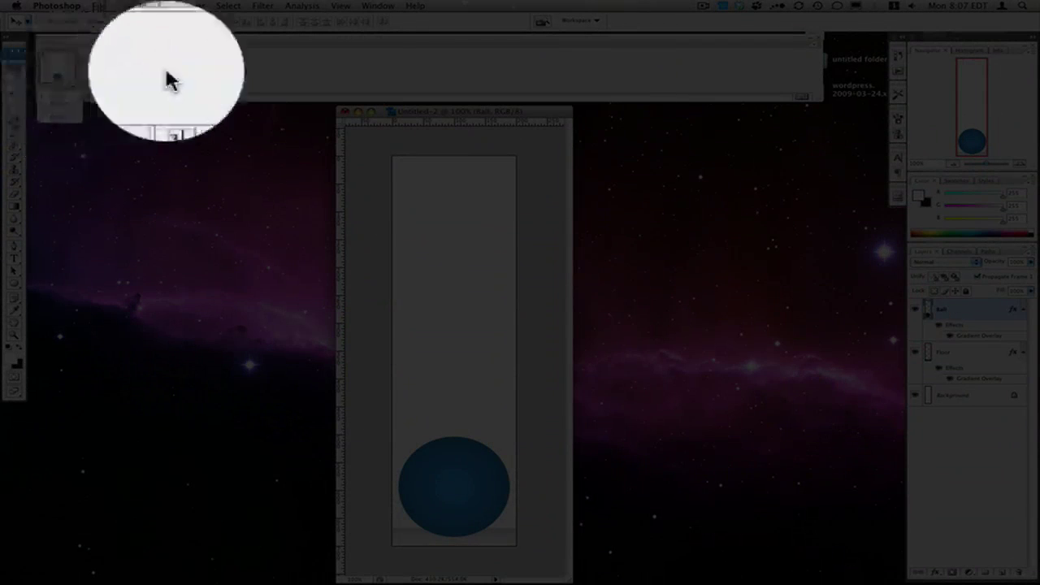
{"action": "left_click", "coordinate": [59, 96]}
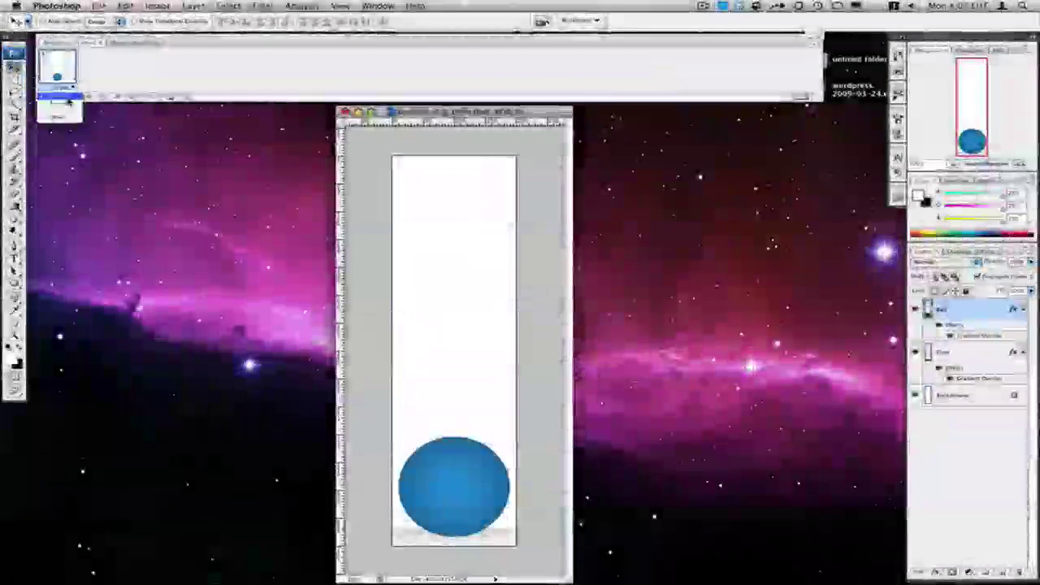
{"action": "left_click", "coordinate": [71, 105]}
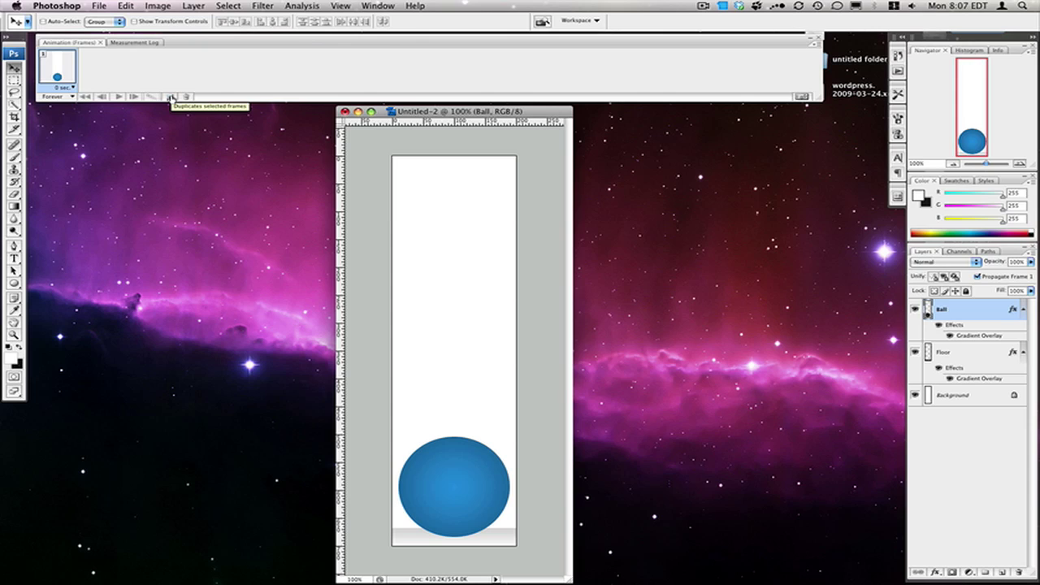
Step: Raise the ball to the top, then duplicate it into a second frame with the ball nudged slightly down
{"action": "key", "text": "shift+Up"}
{"action": "key", "text": "shift+Up"}
{"action": "key", "text": "shift+Up"}
{"action": "key", "text": "shift+Up"}
{"action": "key", "text": "shift+Up"}
{"action": "key", "text": "shift+Up"}
{"action": "key", "text": "shift+Up"}
{"action": "key", "text": "shift+Up"}
{"action": "key", "text": "shift+Up"}
{"action": "key", "text": "shift+Up"}
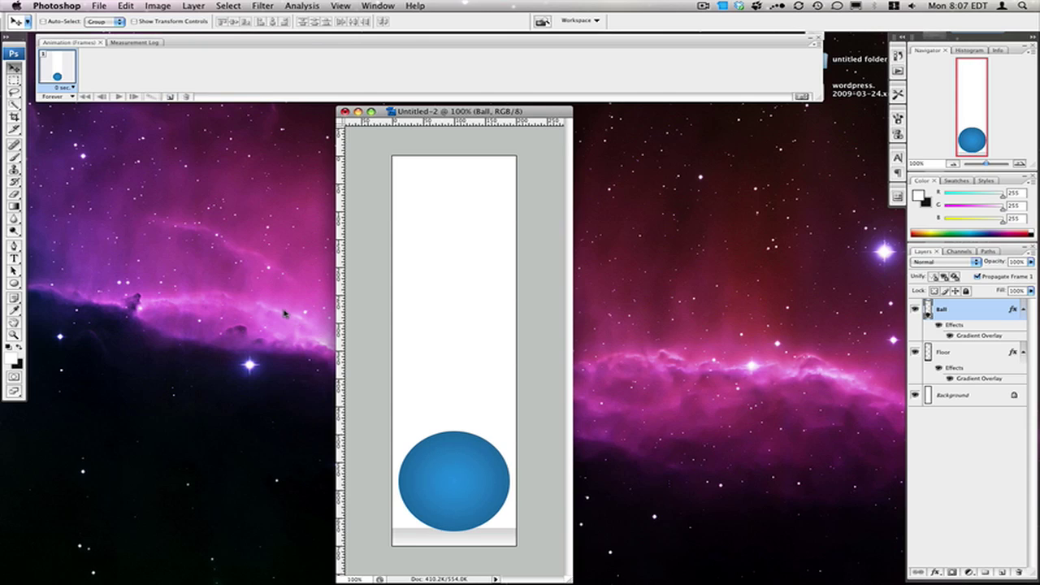
{"action": "key", "text": "shift+Up"}
{"action": "key", "text": "shift+Up"}
{"action": "key", "text": "shift+Up"}
{"action": "key", "text": "shift+Up"}
{"action": "key", "text": "shift+Up"}
{"action": "key", "text": "shift+Up"}
{"action": "key", "text": "shift+Up"}
{"action": "key", "text": "shift+Up"}
{"action": "key", "text": "shift+Up"}
{"action": "key", "text": "shift+Up"}
{"action": "key", "text": "shift+Up"}
{"action": "key", "text": "shift+Up"}
{"action": "key", "text": "shift+Up"}
{"action": "key", "text": "shift+Up"}
{"action": "key", "text": "shift+Up"}
{"action": "key", "text": "shift+Up"}
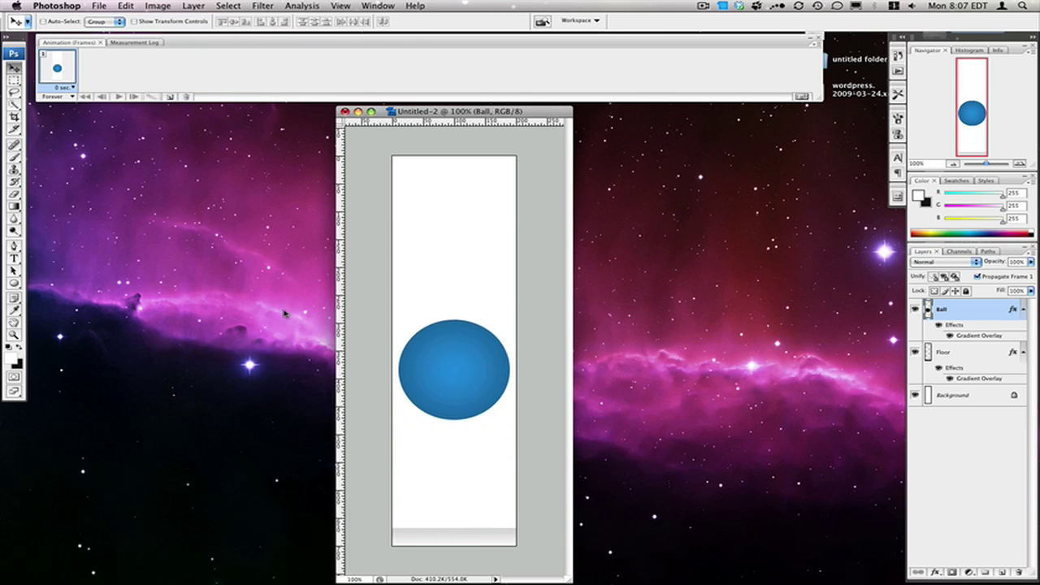
{"action": "key", "text": "shift+Up"}
{"action": "key", "text": "shift+Up"}
{"action": "key", "text": "shift+Up"}
{"action": "key", "text": "shift+Up"}
{"action": "key", "text": "shift+Up"}
{"action": "key", "text": "shift+Up"}
{"action": "key", "text": "shift+Up"}
{"action": "key", "text": "shift+Up"}
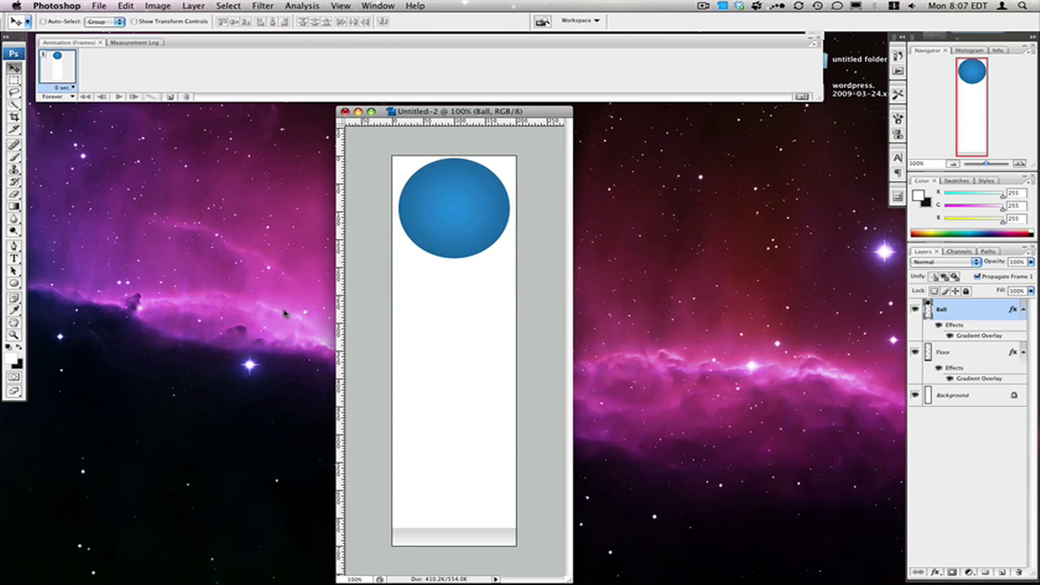
{"action": "left_click", "coordinate": [168, 97]}
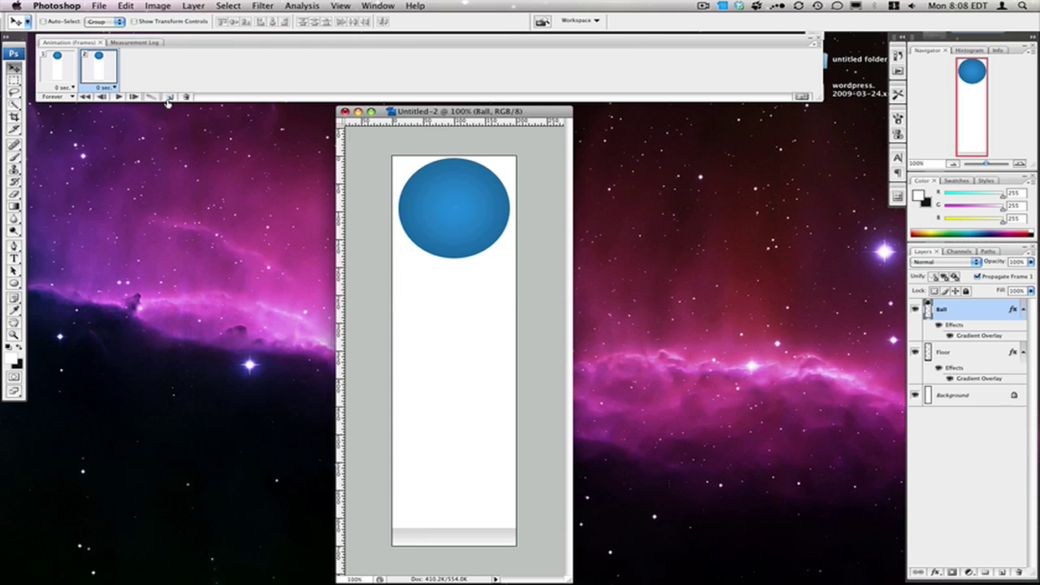
{"action": "key", "text": "shift+Down"}
{"action": "key", "text": "shift+Down"}
{"action": "key", "text": "shift+Down"}
{"action": "key", "text": "shift+Down"}
{"action": "key", "text": "shift+Down"}
{"action": "key", "text": "shift+Down"}
{"action": "key", "text": "shift+Down"}
{"action": "key", "text": "shift+Down"}
{"action": "key", "text": "shift+Down"}
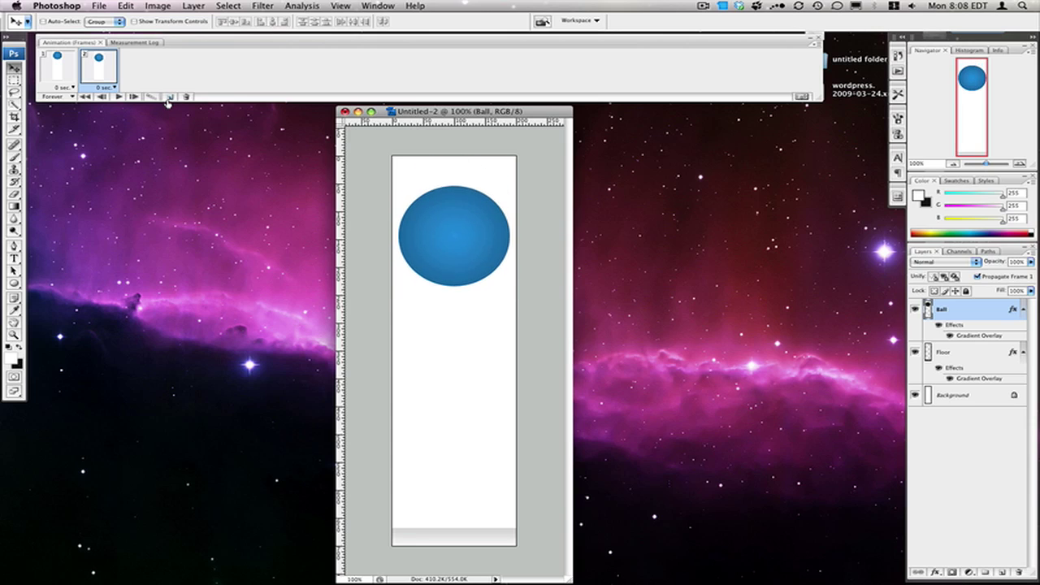
{"action": "key", "text": "shift+Up"}
{"action": "key", "text": "shift+Up"}
{"action": "key", "text": "shift+Up"}
{"action": "key", "text": "shift+Up"}
{"action": "key", "text": "shift+Up"}
{"action": "key", "text": "shift+Up"}
{"action": "key", "text": "shift+Up"}
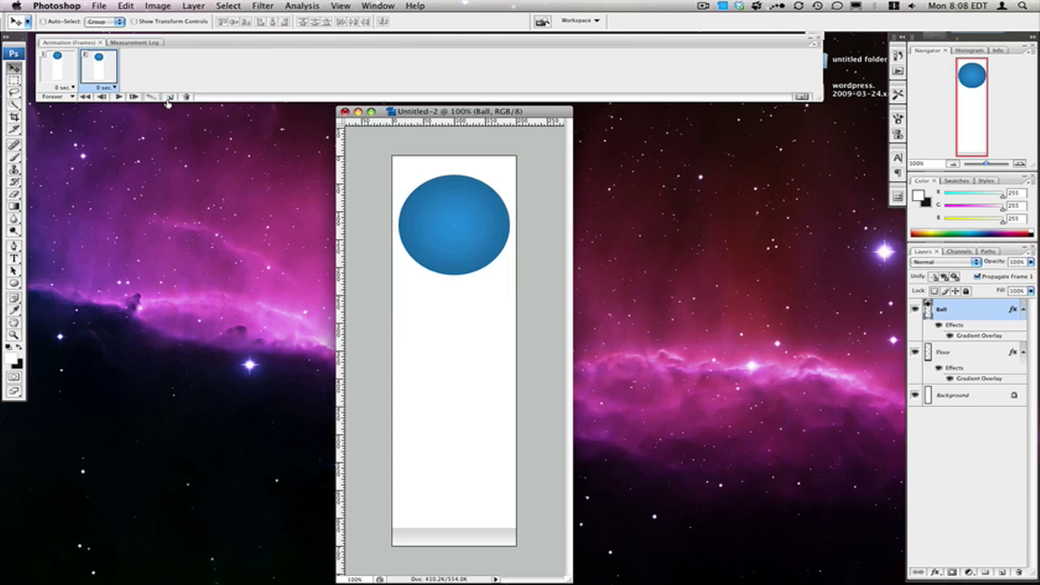
{"action": "key", "text": "shift+Down"}
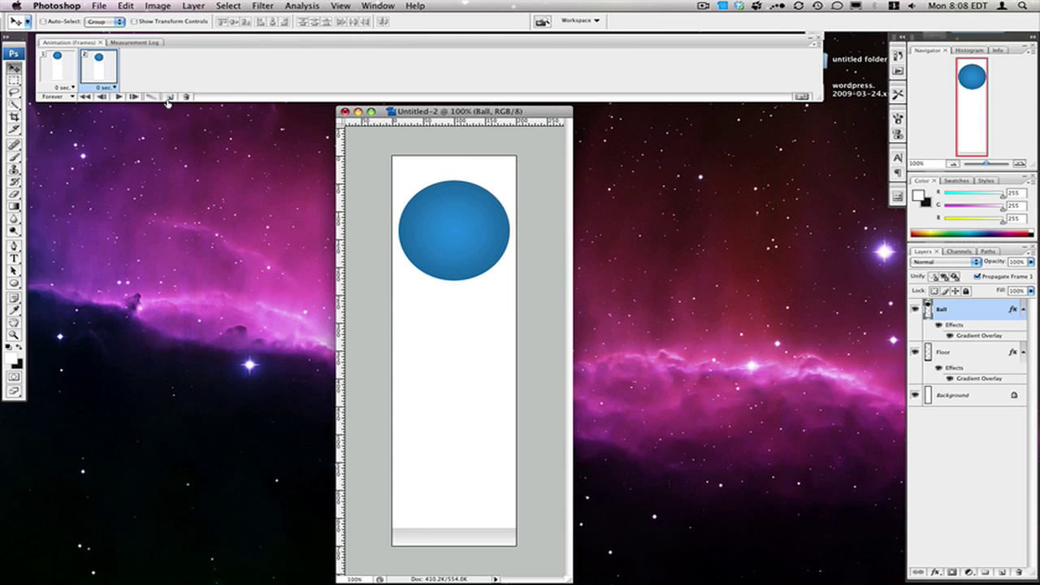
Step: Add frames 3, 4 and 5, moving the ball further down in each
{"action": "left_click", "coordinate": [166, 100]}
{"action": "key", "text": "shift+Down"}
{"action": "key", "text": "shift+Down"}
{"action": "key", "text": "shift+Down"}
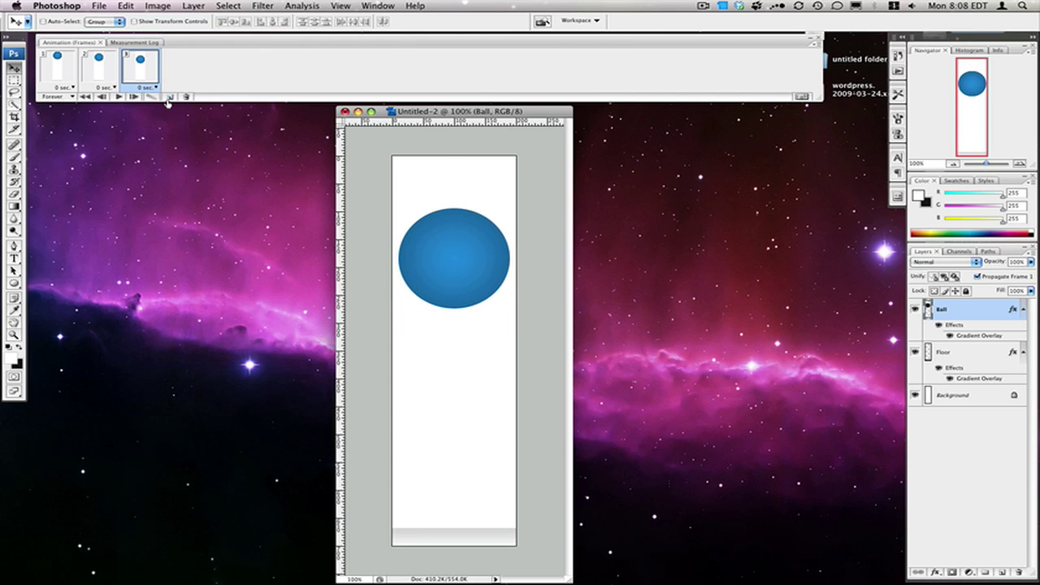
{"action": "left_click", "coordinate": [166, 100]}
{"action": "key", "text": "shift+Down"}
{"action": "key", "text": "shift+Down"}
{"action": "key", "text": "shift+Down"}
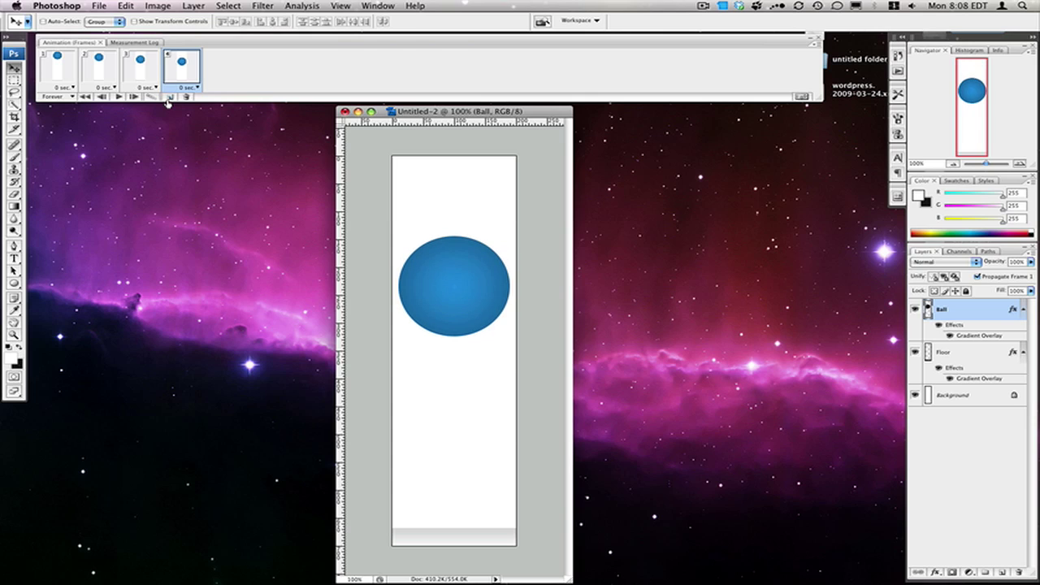
{"action": "left_click", "coordinate": [167, 100]}
{"action": "key", "text": "shift+Down"}
{"action": "key", "text": "shift+Down"}
{"action": "key", "text": "shift+Down"}
{"action": "key", "text": "shift+Down"}
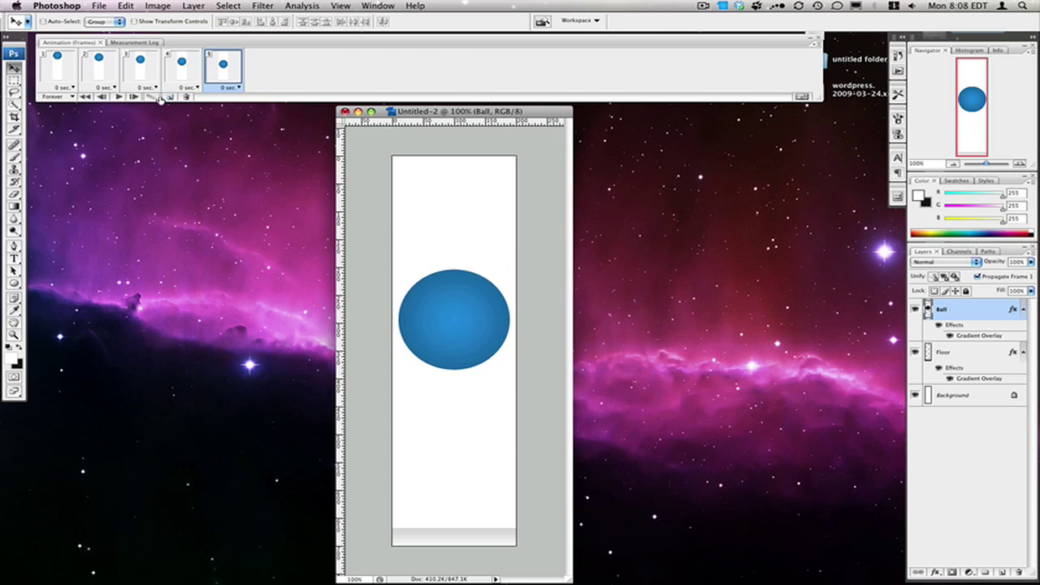
Step: Preview the five-frame animation, then select frames 2 through 5
{"action": "left_click", "coordinate": [119, 97]}
{"action": "left_click", "coordinate": [119, 97]}
{"action": "left_click", "coordinate": [227, 91]}
{"action": "left_click", "coordinate": [92, 78], "text": "shift"}
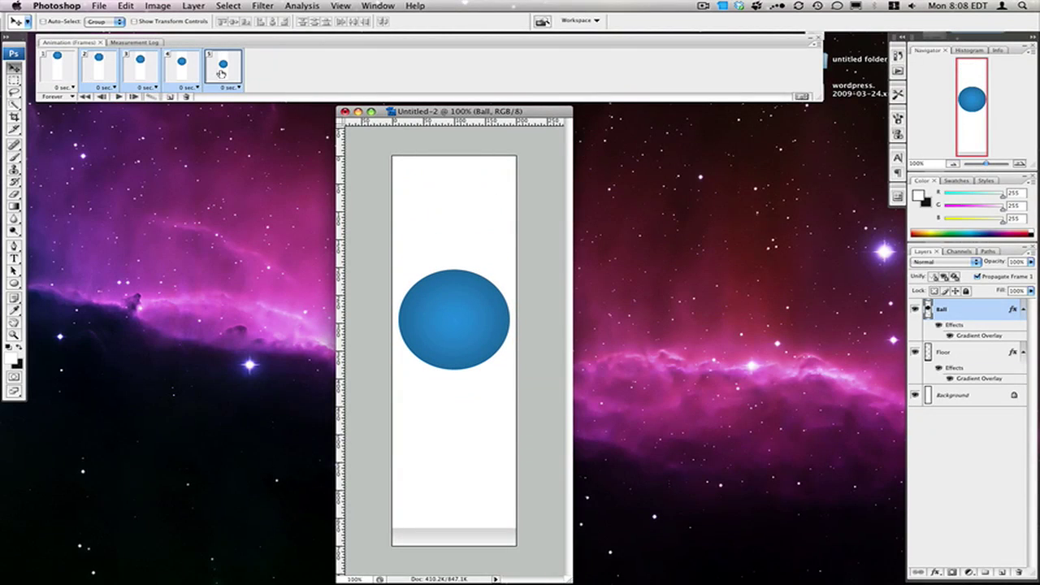
Step: Delete frames 2–5 and duplicate frame 1 as a new frame 2
{"action": "left_click", "coordinate": [186, 97]}
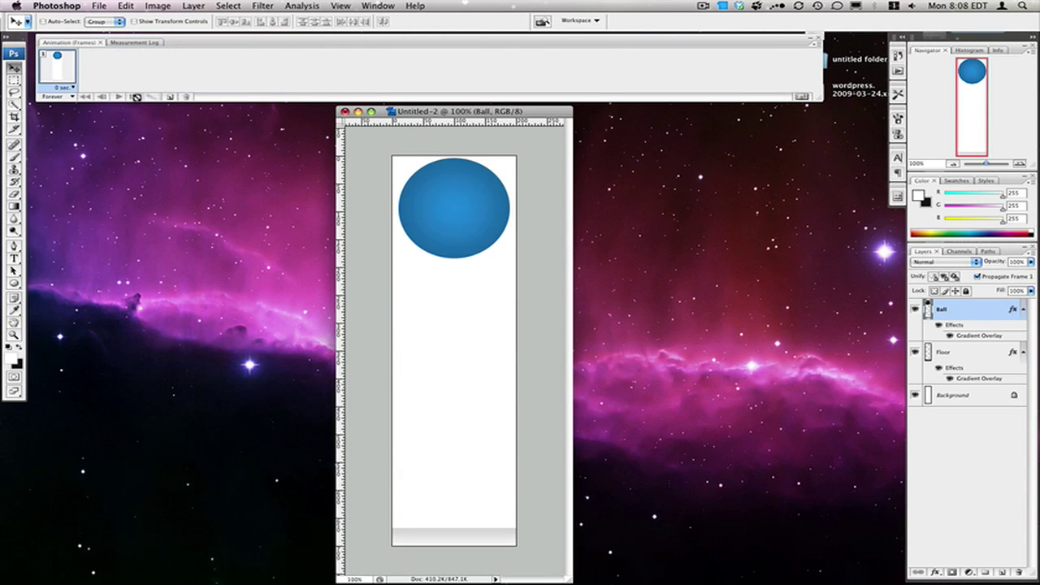
{"action": "left_click", "coordinate": [167, 97]}
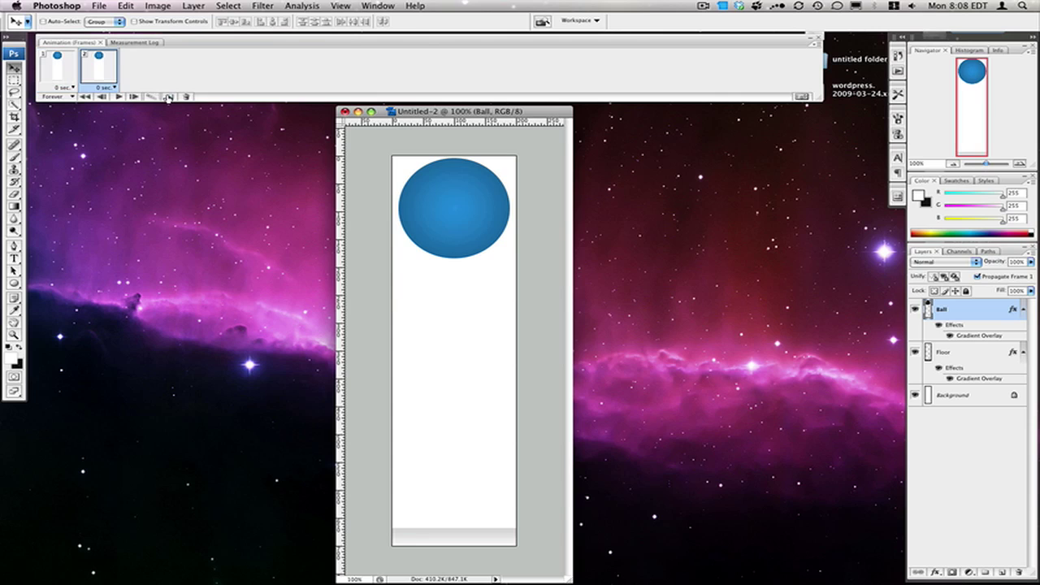
Step: Lower the ball onto the floor in frame 2, then select frames 1 and 2
{"action": "key", "text": "shift+Down"}
{"action": "key", "text": "shift+Down"}
{"action": "key", "text": "shift+Down"}
{"action": "key", "text": "shift+Down"}
{"action": "key", "text": "shift+Down"}
{"action": "key", "text": "shift+Down"}
{"action": "key", "text": "shift+Down"}
{"action": "key", "text": "shift+Down"}
{"action": "key", "text": "shift+Down"}
{"action": "key", "text": "shift+Down"}
{"action": "key", "text": "shift+Down"}
{"action": "key", "text": "shift+Down"}
{"action": "key", "text": "shift+Down"}
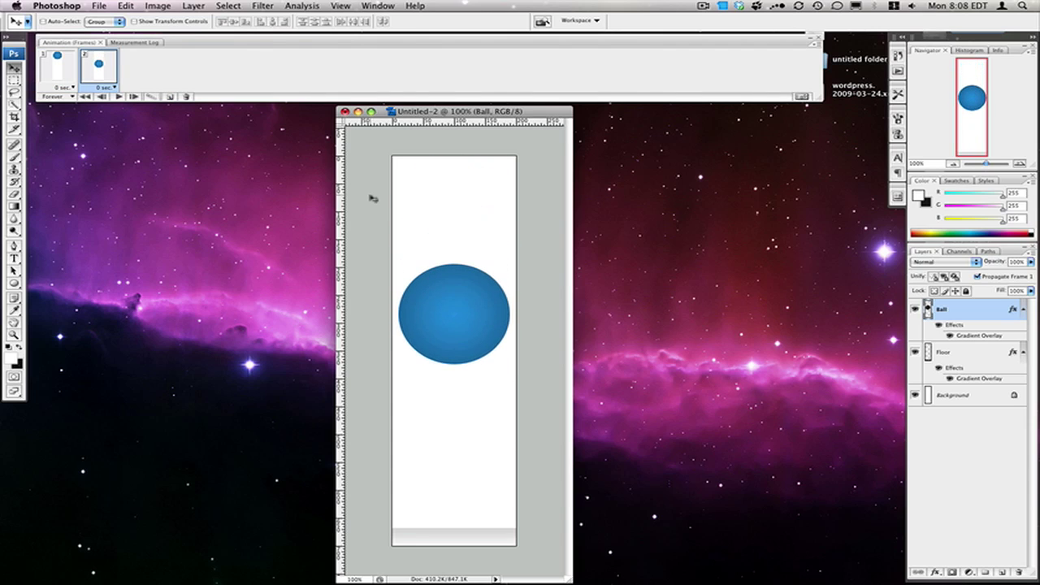
{"action": "key", "text": "shift+Down"}
{"action": "key", "text": "shift+Down"}
{"action": "key", "text": "shift+Down"}
{"action": "key", "text": "shift+Down"}
{"action": "key", "text": "shift+Down"}
{"action": "key", "text": "shift+Down"}
{"action": "key", "text": "shift+Down"}
{"action": "key", "text": "shift+Down"}
{"action": "key", "text": "shift+Down"}
{"action": "key", "text": "shift+Down"}
{"action": "key", "text": "shift+Down"}
{"action": "key", "text": "shift+Down"}
{"action": "key", "text": "shift+Down"}
{"action": "key", "text": "shift+Down"}
{"action": "key", "text": "shift+Down"}
{"action": "key", "text": "shift+Down"}
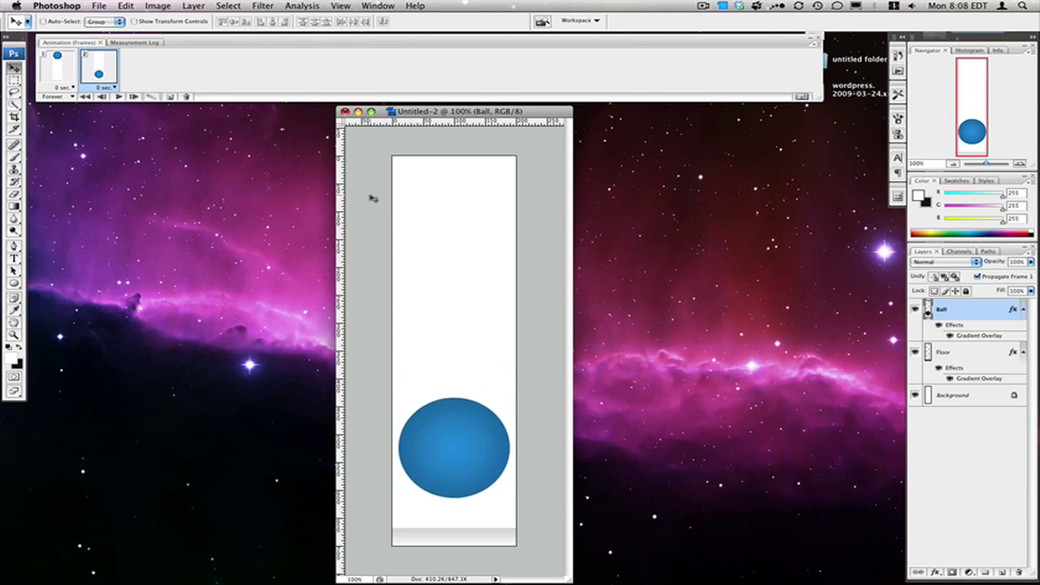
{"action": "key", "text": "shift+Down"}
{"action": "key", "text": "shift+Down"}
{"action": "key", "text": "shift+Down"}
{"action": "key", "text": "shift+Down"}
{"action": "key", "text": "shift+Down"}
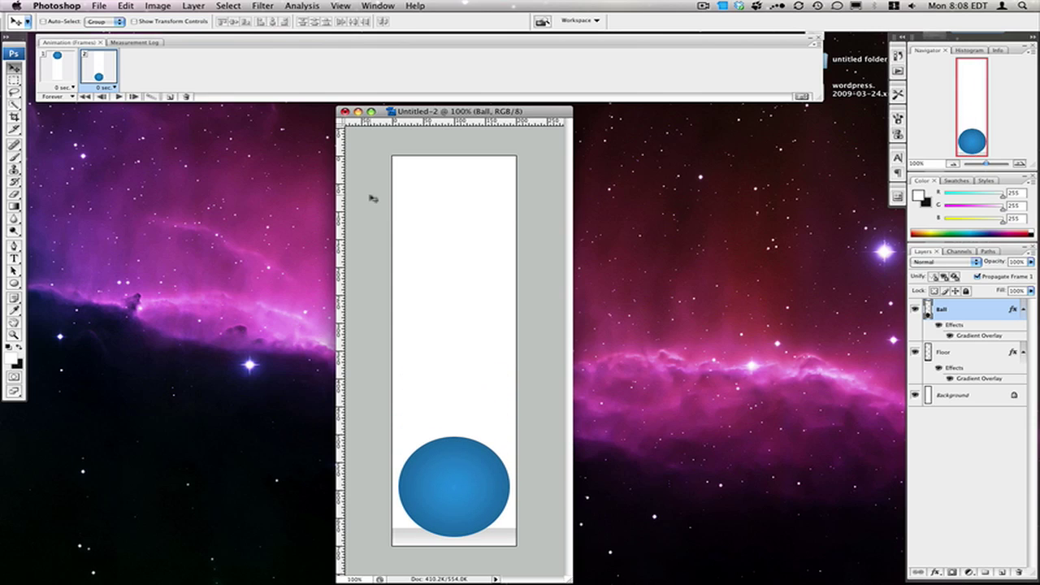
{"action": "key", "text": "m"}
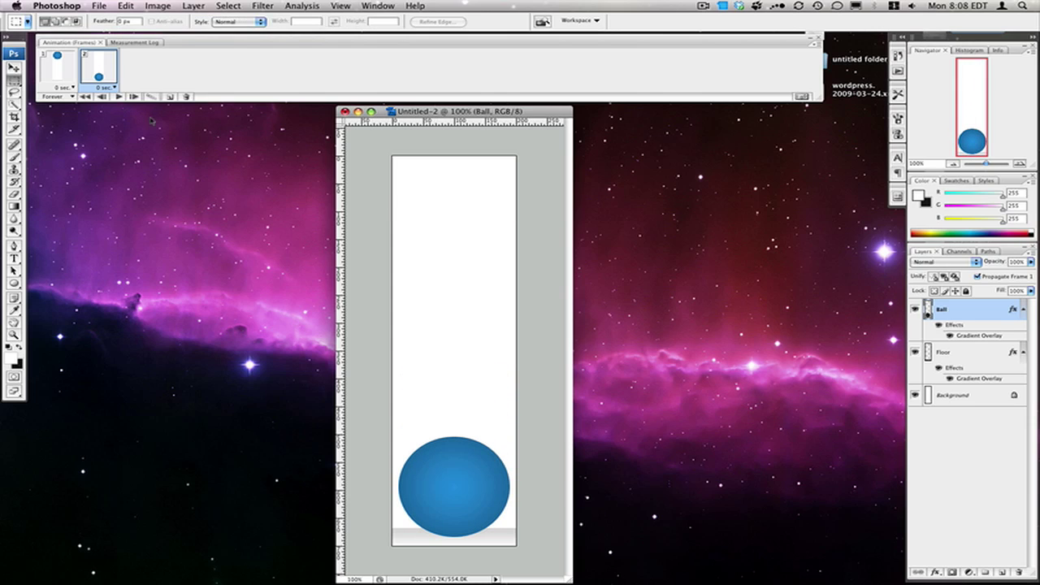
{"action": "left_click", "coordinate": [70, 63], "text": "shift"}
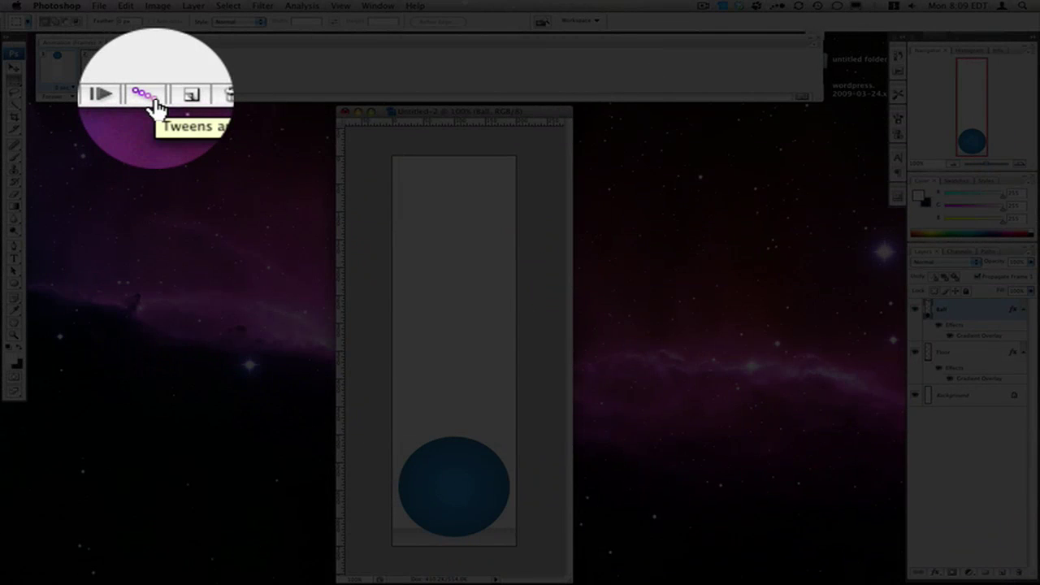
Step: Tween the selected frames with 20 frames to add, giving 22 frames
{"action": "left_click", "coordinate": [156, 95]}
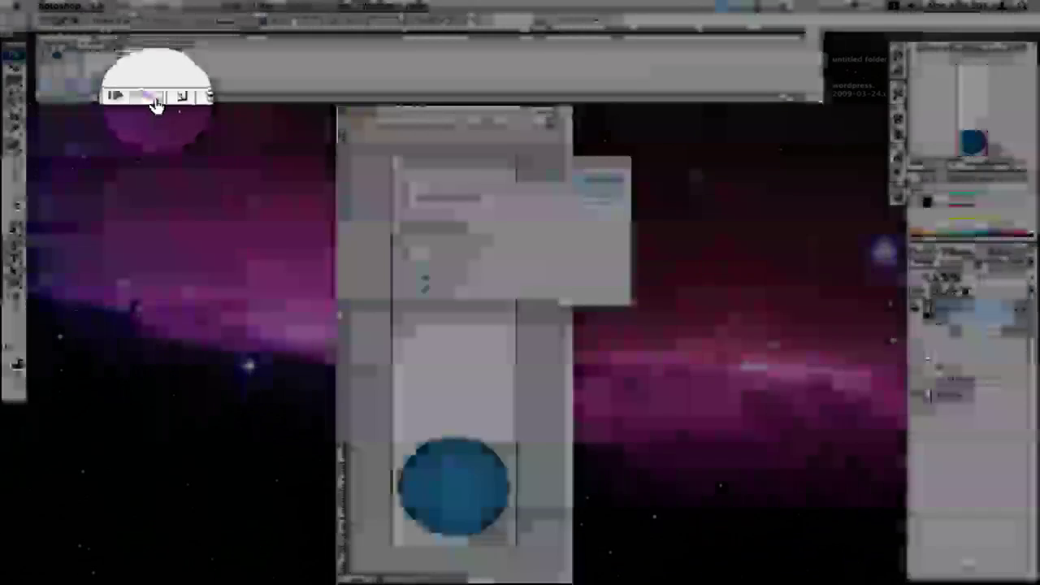
{"action": "left_click", "coordinate": [524, 181]}
{"action": "left_click", "coordinate": [526, 178]}
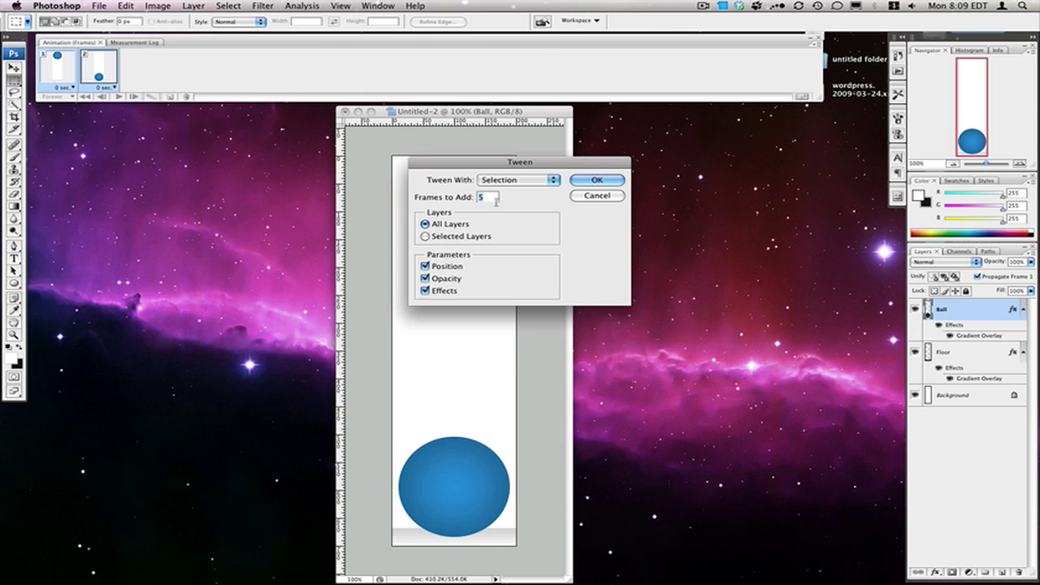
{"action": "type", "text": "20"}
{"action": "left_click", "coordinate": [593, 180]}
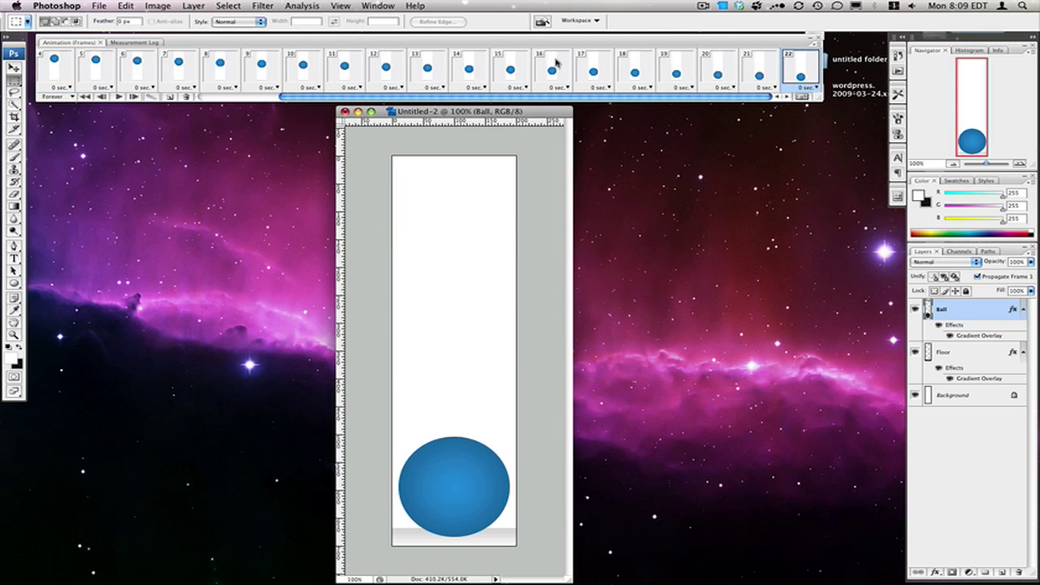
Step: Duplicate frame 22 as frame 23 and raise the ball back to the top
{"action": "scroll", "coordinate": [636, 57], "scroll_direction": "left", "scroll_amount": 3}
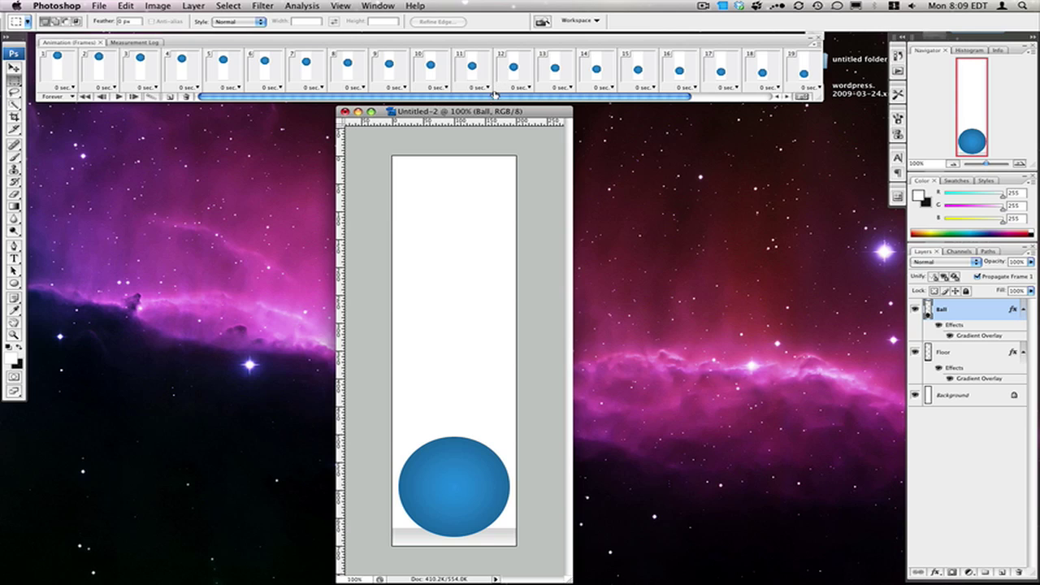
{"action": "left_click_drag", "start_coordinate": [494, 96], "coordinate": [349, 79]}
{"action": "scroll", "coordinate": [641, 81], "scroll_direction": "right", "scroll_amount": 3}
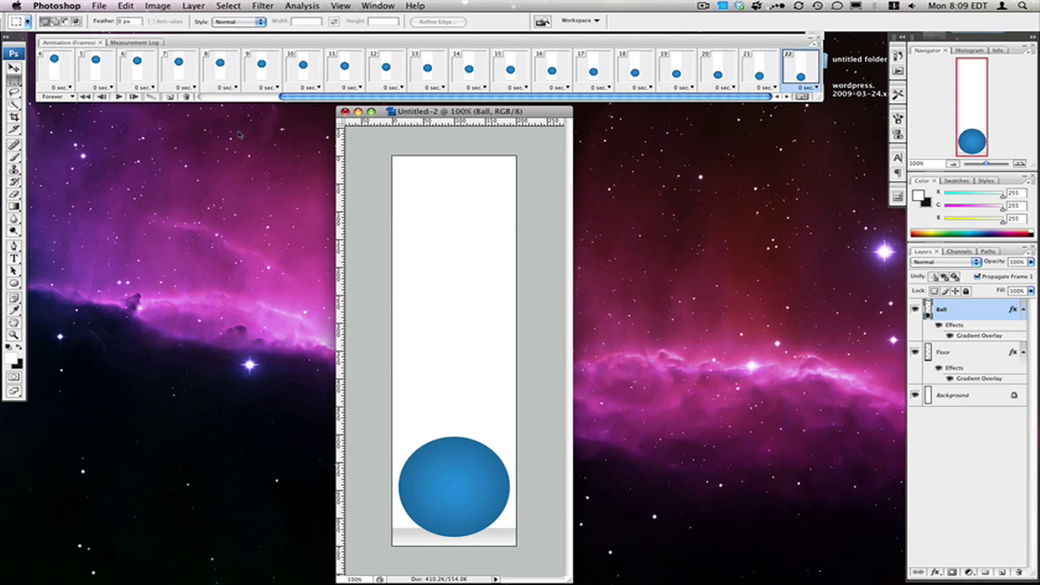
{"action": "left_click", "coordinate": [169, 97]}
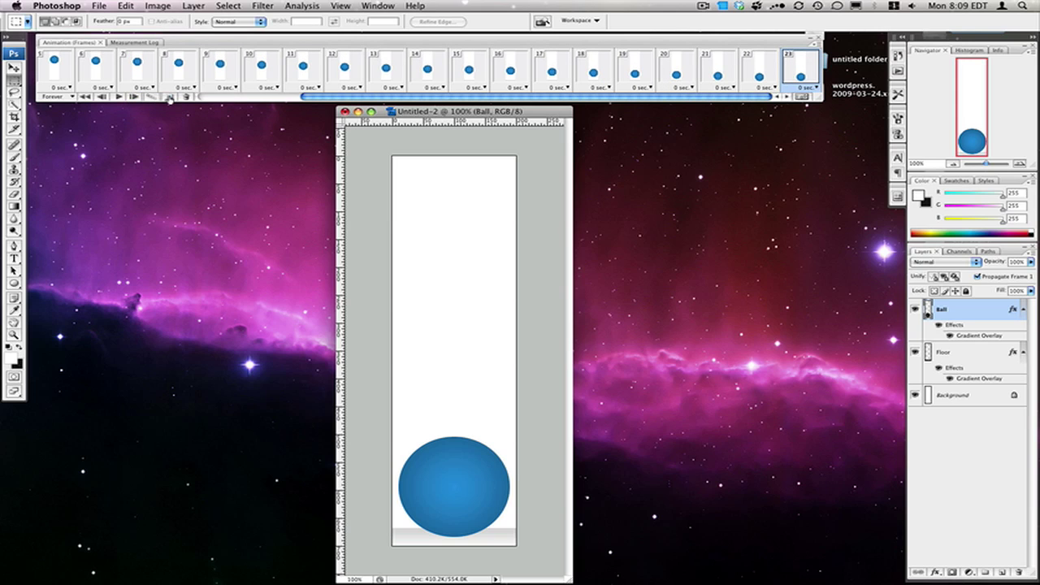
{"action": "key", "text": "v"}
{"action": "key", "text": "shift+Up"}
{"action": "key", "text": "shift+Up"}
{"action": "key", "text": "shift+Up"}
{"action": "key", "text": "shift+Up"}
{"action": "key", "text": "shift+Up"}
{"action": "key", "text": "shift+Up"}
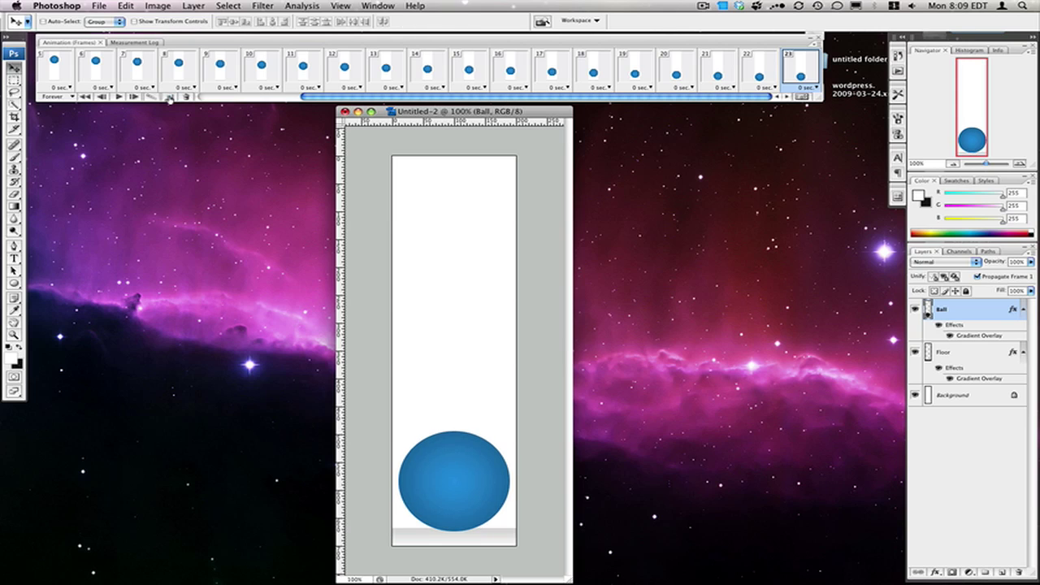
{"action": "key", "text": "shift+Up"}
{"action": "key", "text": "shift+Up"}
{"action": "key", "text": "shift+Up"}
{"action": "key", "text": "shift+Up"}
{"action": "key", "text": "shift+Up"}
{"action": "key", "text": "shift+Up"}
{"action": "key", "text": "shift+Up"}
{"action": "key", "text": "shift+Up"}
{"action": "key", "text": "shift+Up"}
{"action": "key", "text": "shift+Up"}
{"action": "key", "text": "shift+Up"}
{"action": "key", "text": "shift+Up"}
{"action": "key", "text": "shift+Up"}
{"action": "key", "text": "shift+Up"}
{"action": "key", "text": "shift+Up"}
{"action": "key", "text": "shift+Up"}
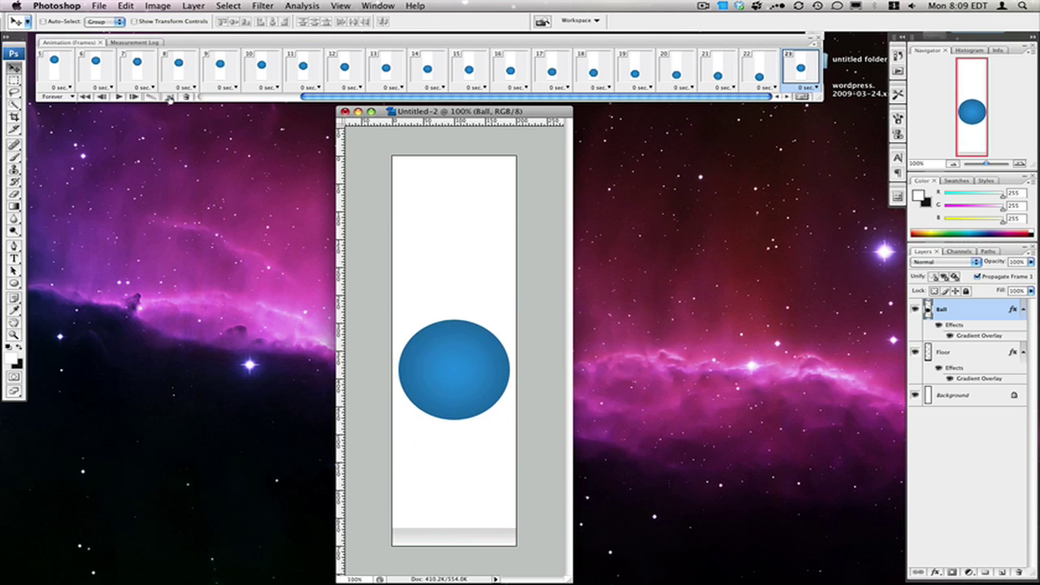
{"action": "key", "text": "shift+Up"}
{"action": "key", "text": "shift+Up"}
{"action": "key", "text": "shift+Up"}
{"action": "key", "text": "shift+Up"}
{"action": "key", "text": "shift+Up"}
{"action": "key", "text": "shift+Up"}
{"action": "key", "text": "shift+Up"}
{"action": "key", "text": "shift+Up"}
{"action": "key", "text": "shift+Up"}
{"action": "key", "text": "shift+Up"}
{"action": "key", "text": "shift+Up"}
{"action": "key", "text": "shift+Up"}
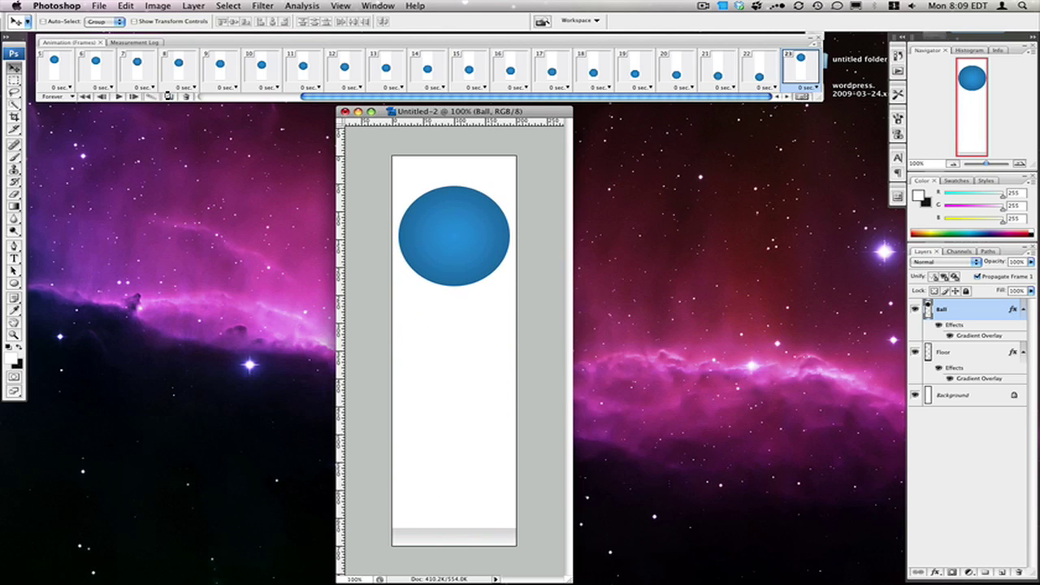
{"action": "key", "text": "shift+Down"}
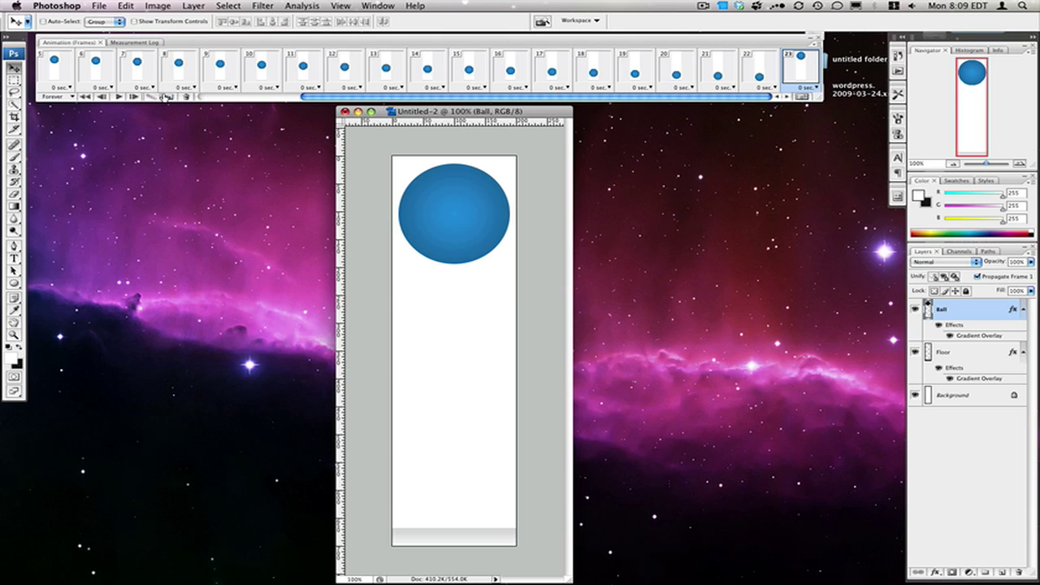
Step: Select frames 22–23 and tween them with 19 added frames
{"action": "left_click", "coordinate": [760, 82], "text": "shift"}
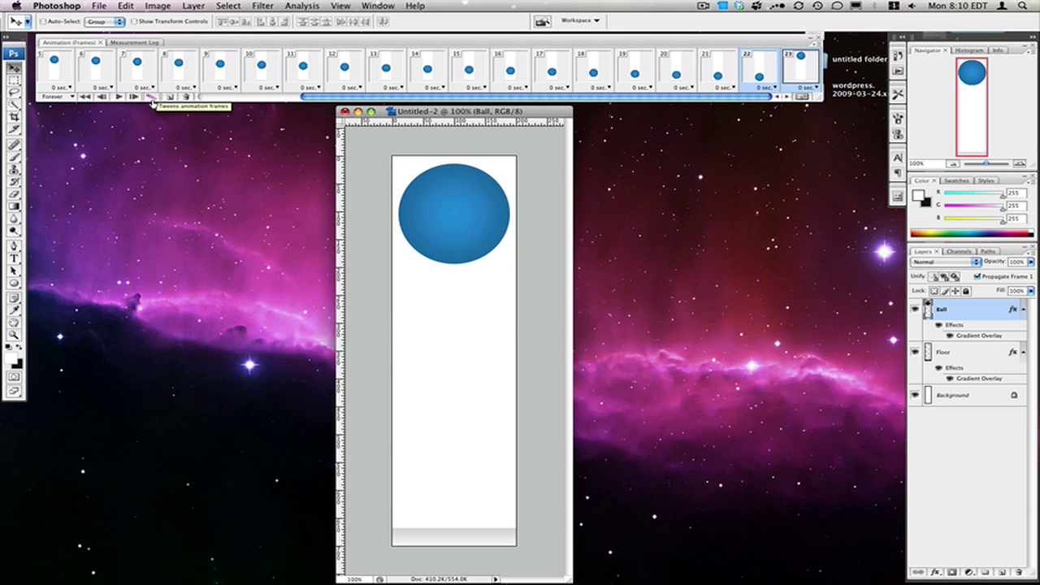
{"action": "left_click", "coordinate": [151, 98]}
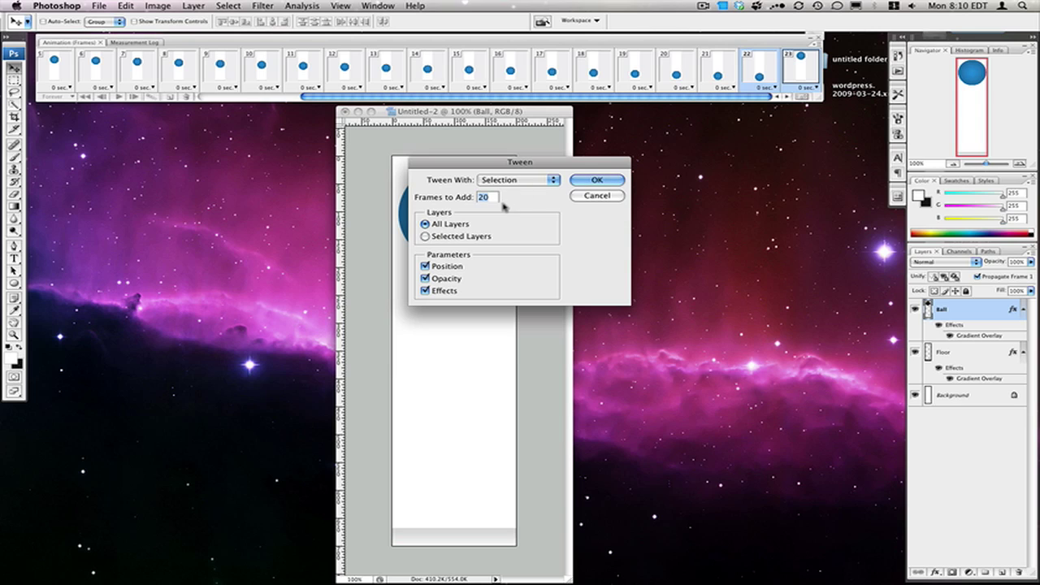
{"action": "type", "text": "19"}
{"action": "key", "text": "Return"}
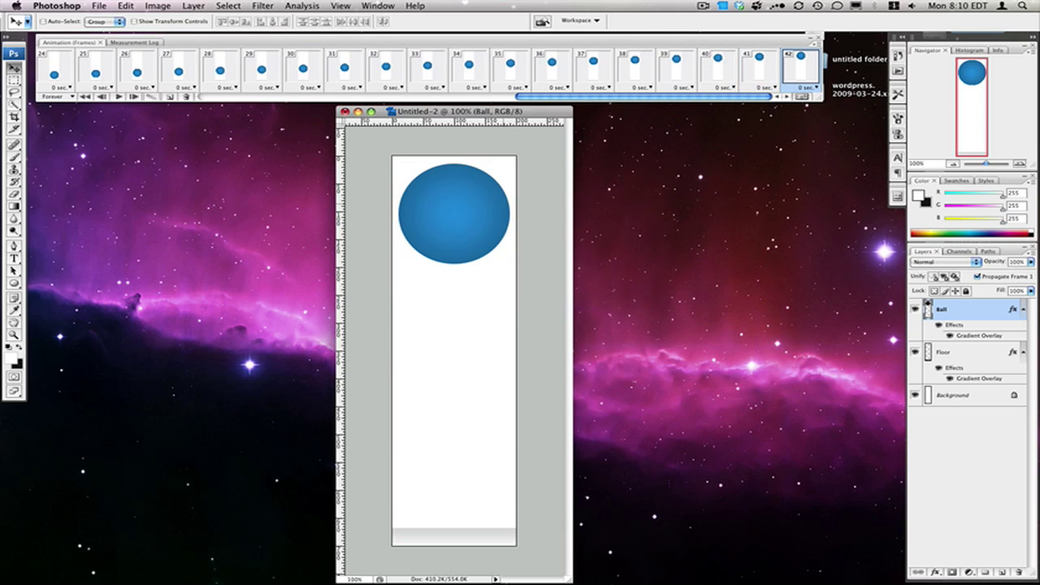
{"action": "key", "text": "m"}
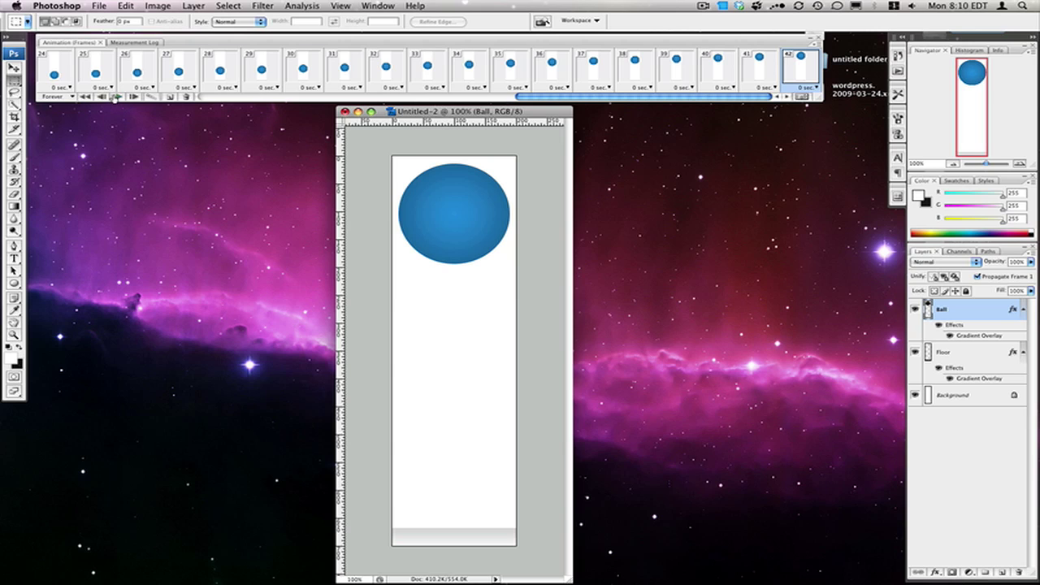
{"action": "scroll", "coordinate": [99, 69], "scroll_direction": "up", "scroll_amount": 5}
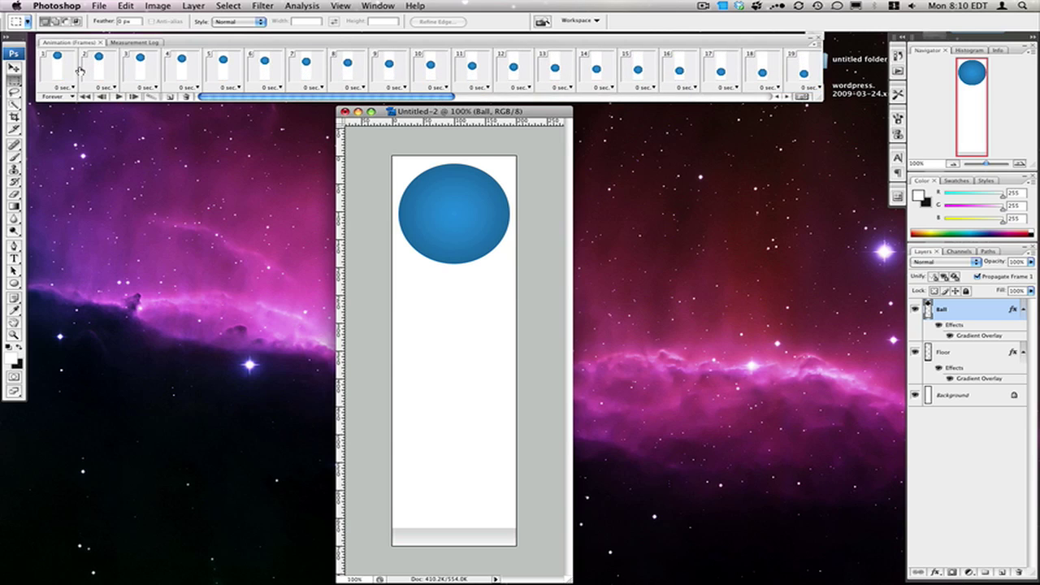
{"action": "left_click", "coordinate": [71, 71]}
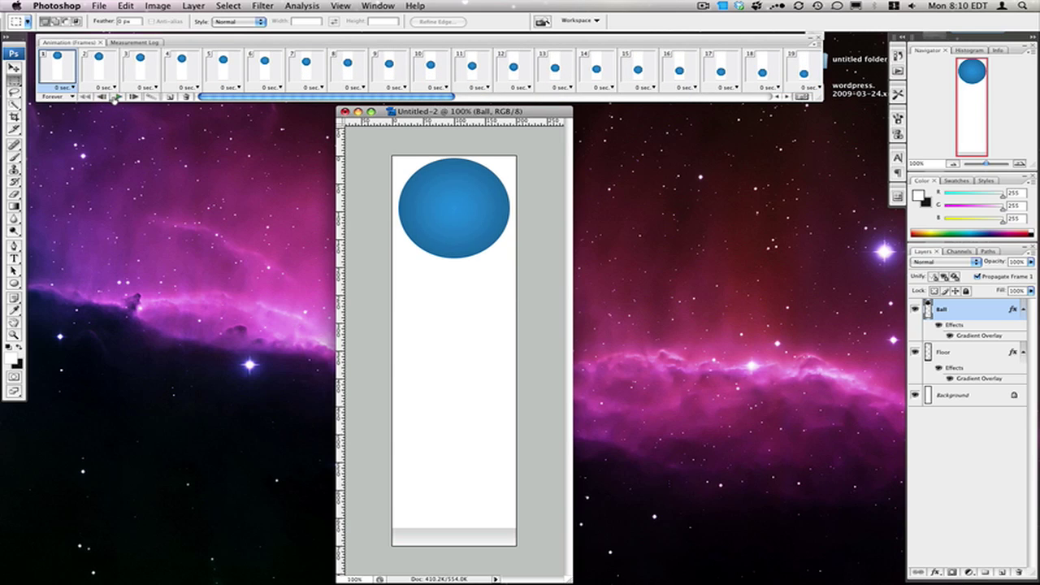
{"action": "left_click", "coordinate": [116, 98]}
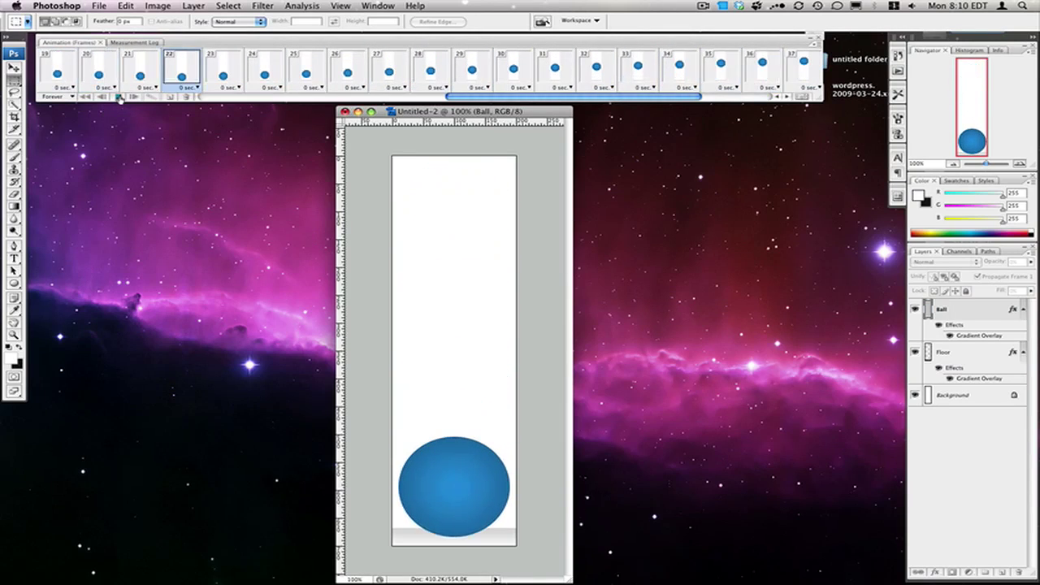
{"action": "left_click", "coordinate": [119, 96]}
{"action": "left_click_drag", "start_coordinate": [448, 98], "coordinate": [659, 112]}
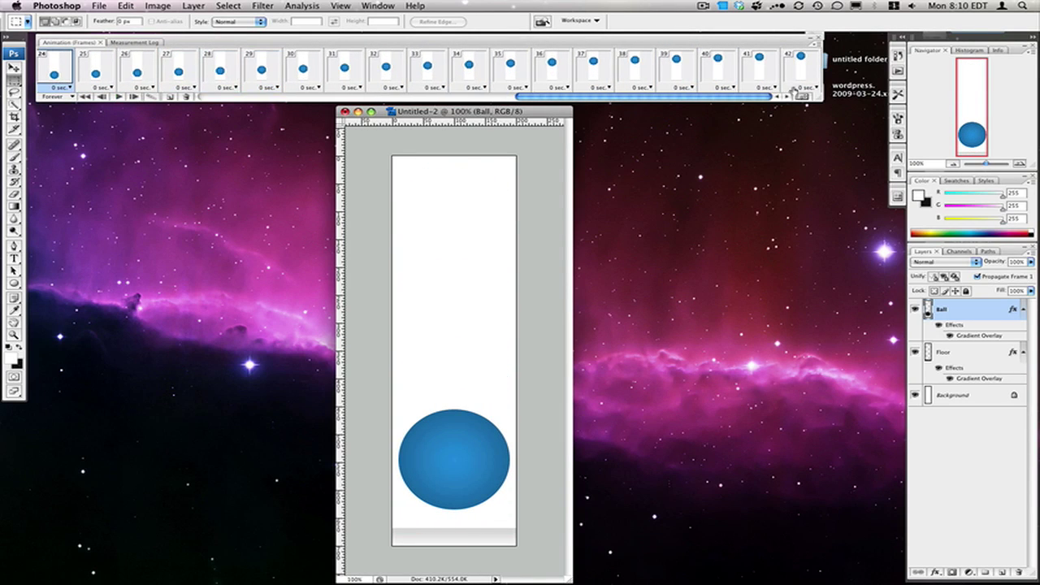
{"action": "left_click", "coordinate": [799, 73]}
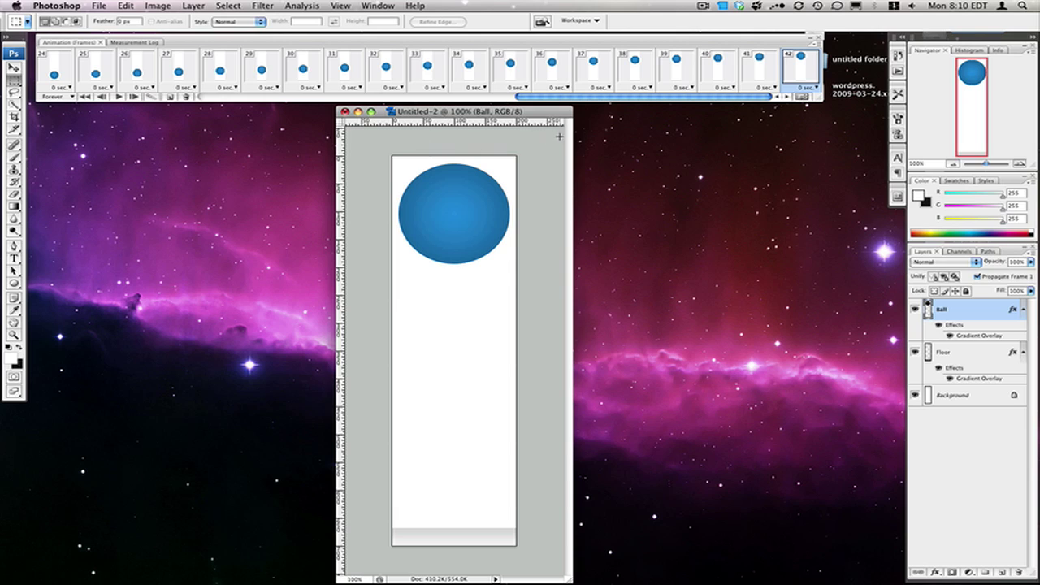
{"action": "left_click_drag", "start_coordinate": [587, 99], "coordinate": [168, 96]}
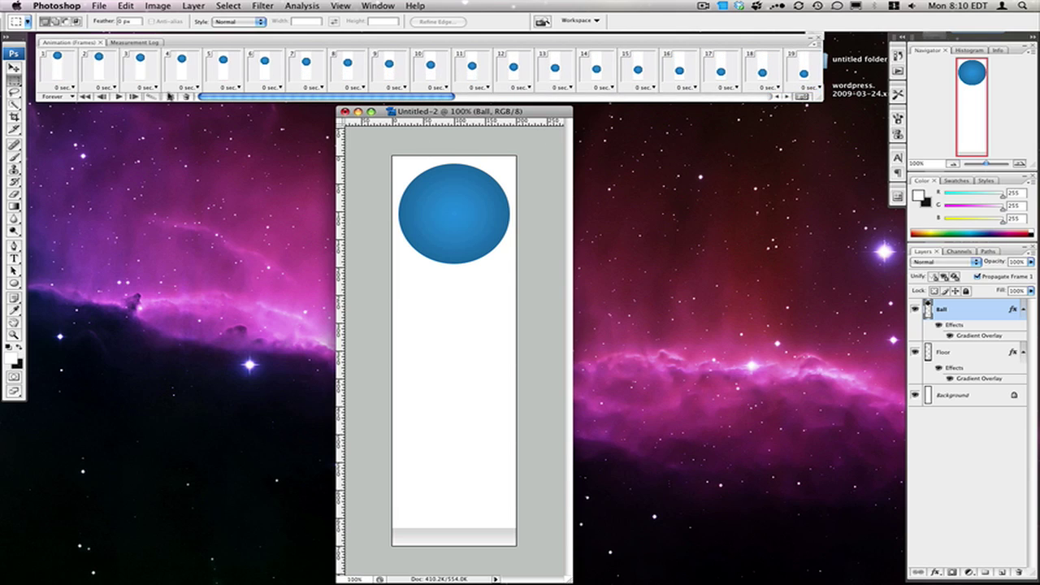
{"action": "left_click", "coordinate": [62, 73]}
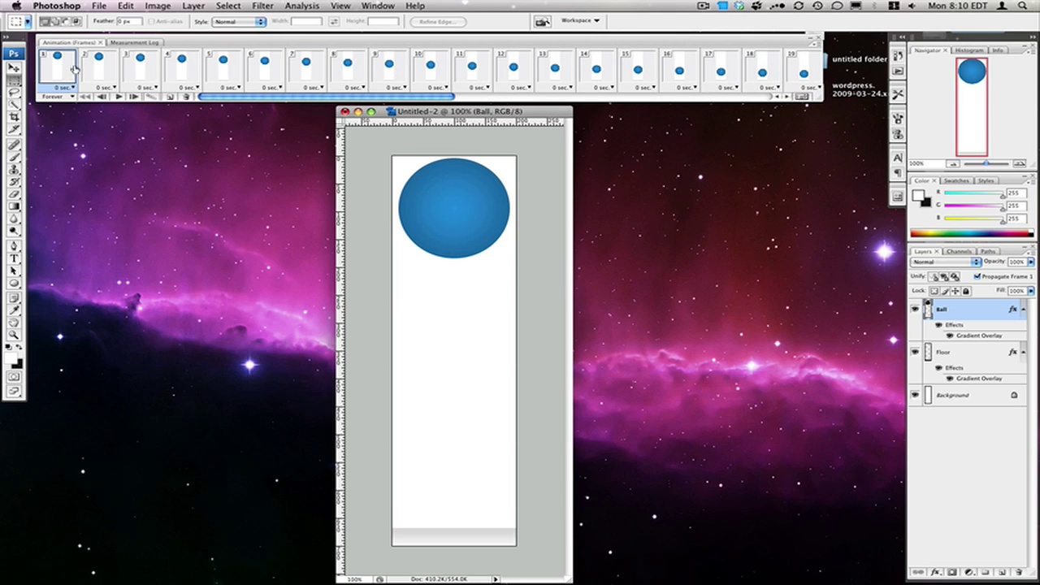
{"action": "left_click", "coordinate": [262, 87]}
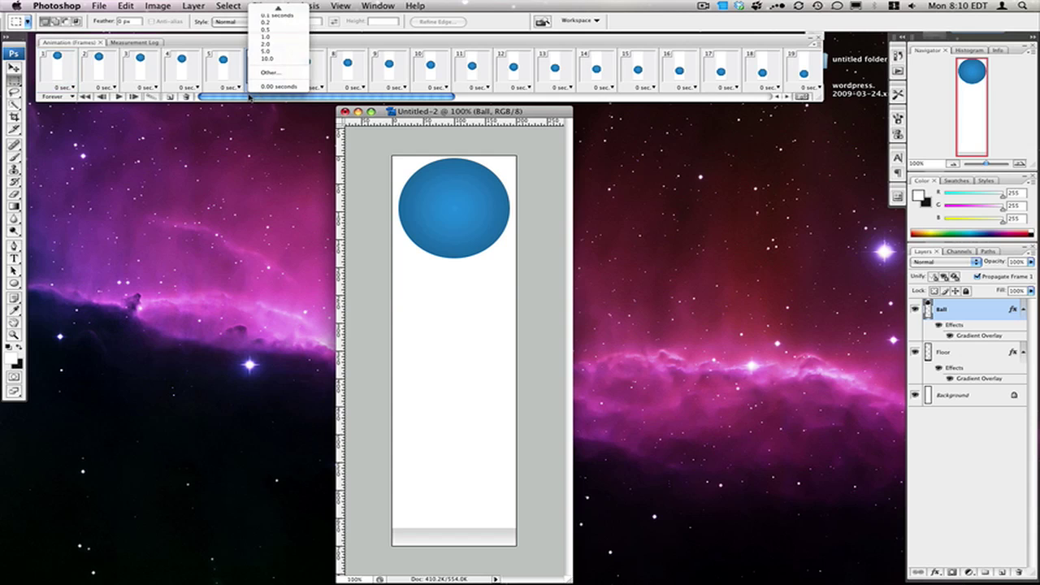
{"action": "left_click", "coordinate": [249, 98]}
{"action": "left_click_drag", "start_coordinate": [250, 98], "coordinate": [748, 85]}
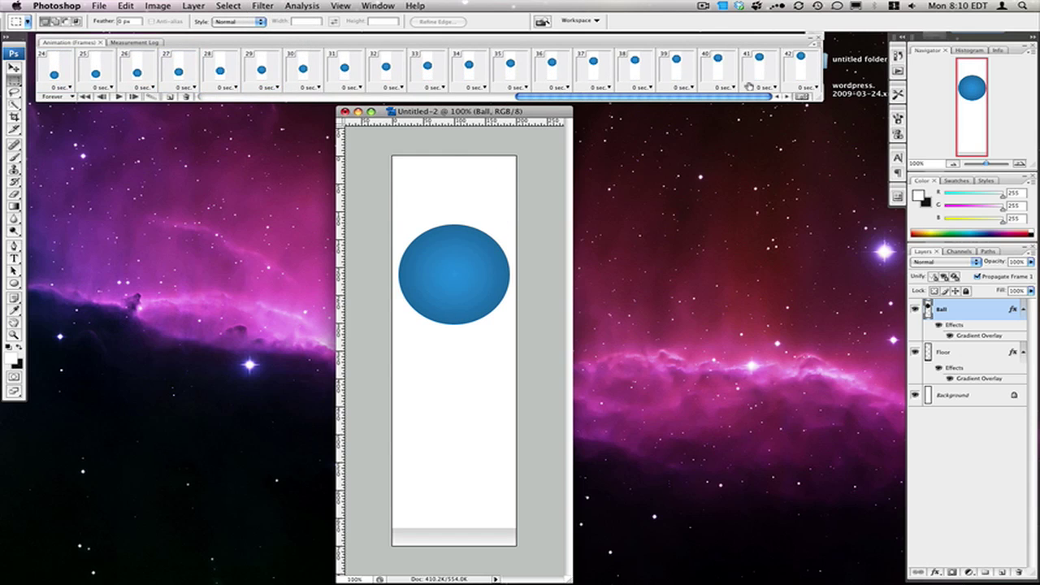
{"action": "left_click", "coordinate": [790, 81]}
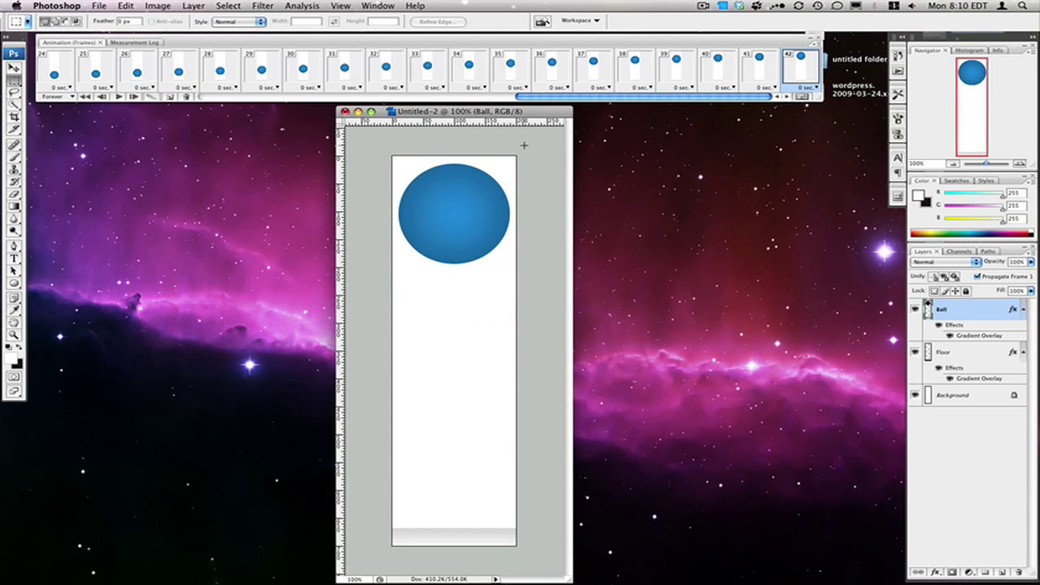
{"action": "left_click", "coordinate": [133, 96]}
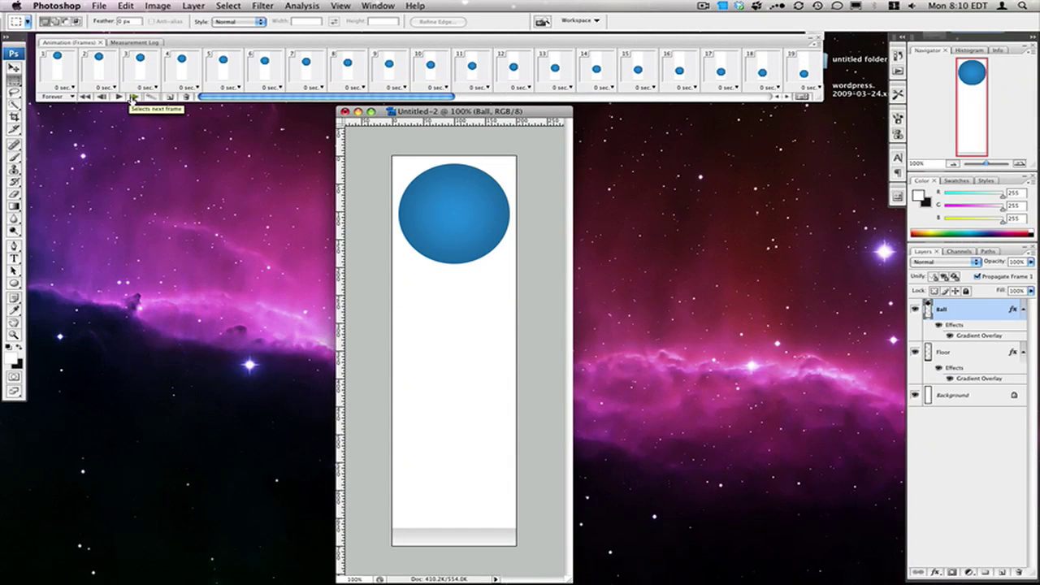
{"action": "left_click", "coordinate": [703, 6]}
{"action": "left_click", "coordinate": [720, 18]}
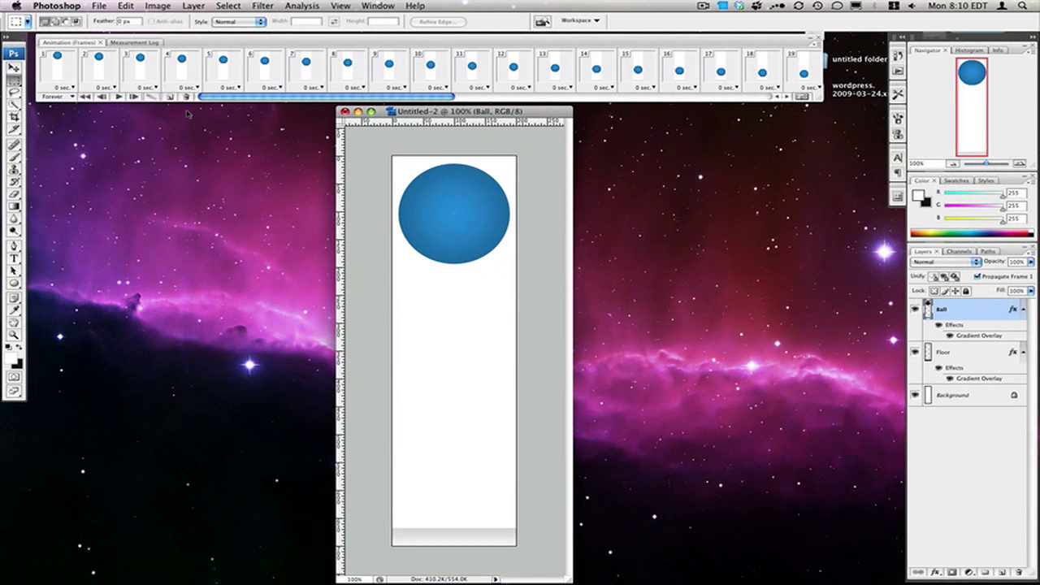
{"action": "left_click", "coordinate": [117, 97]}
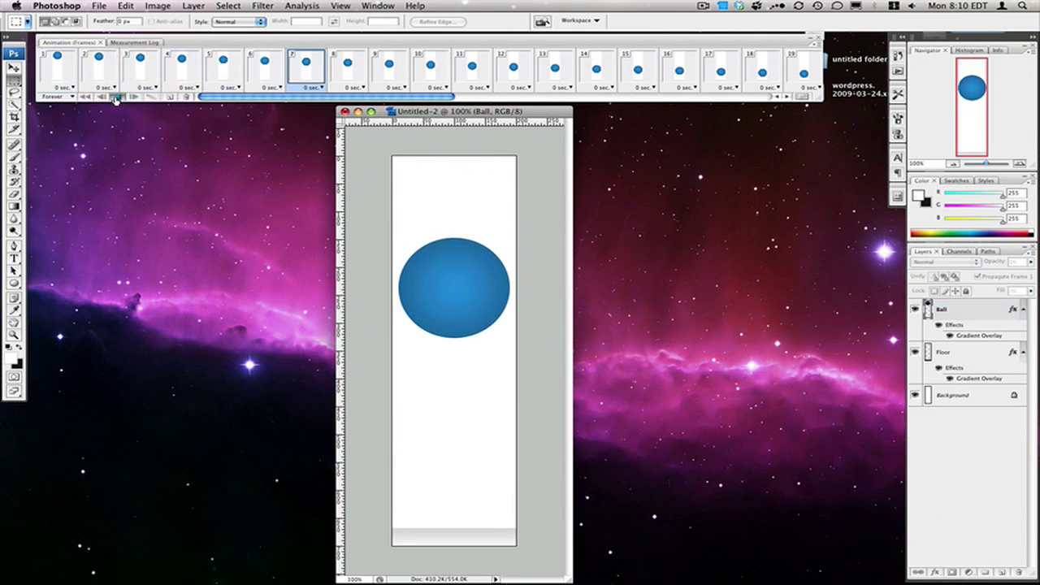
{"action": "left_click", "coordinate": [45, 75]}
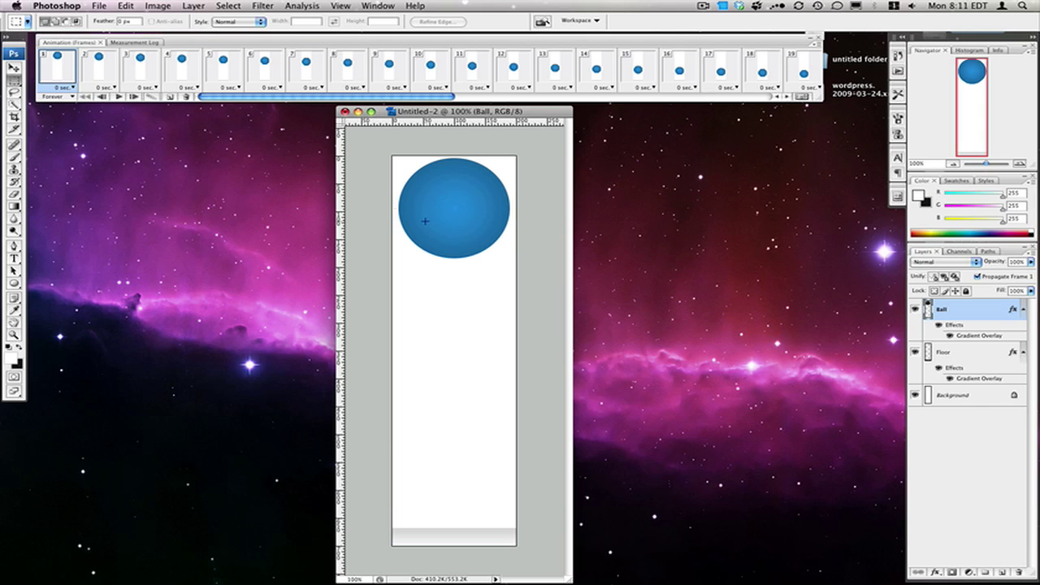
Step: Open Save for Web & Devices and settle on the GIF 128 No Dither preset
{"action": "left_click", "coordinate": [93, 5]}
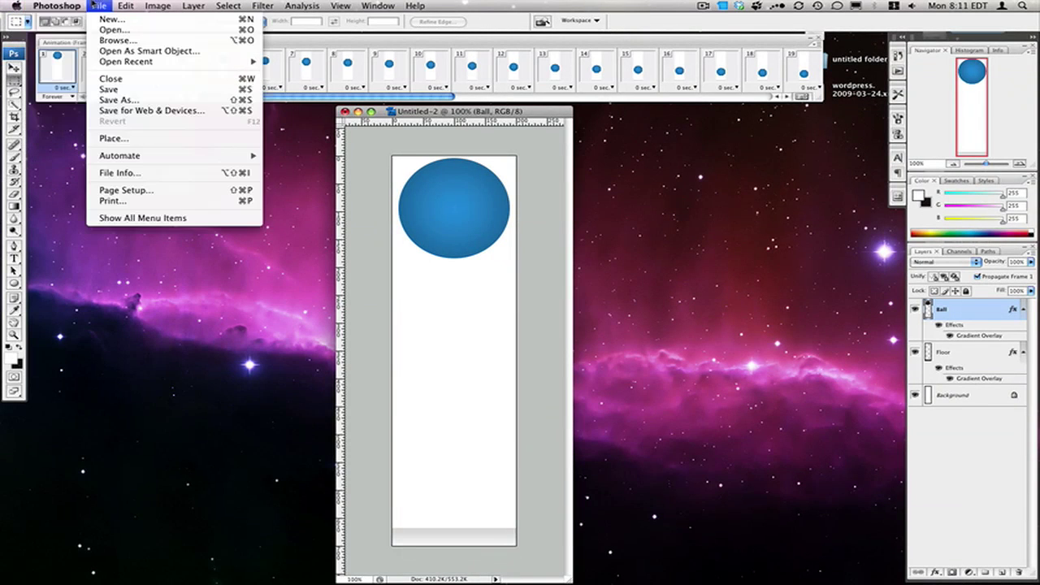
{"action": "left_click", "coordinate": [149, 114]}
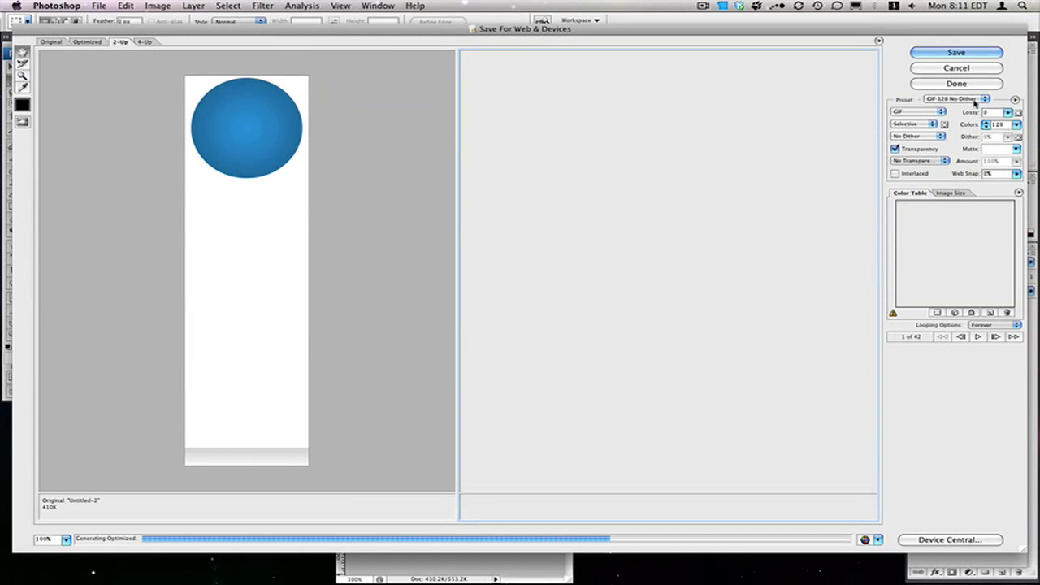
{"action": "left_click", "coordinate": [973, 99]}
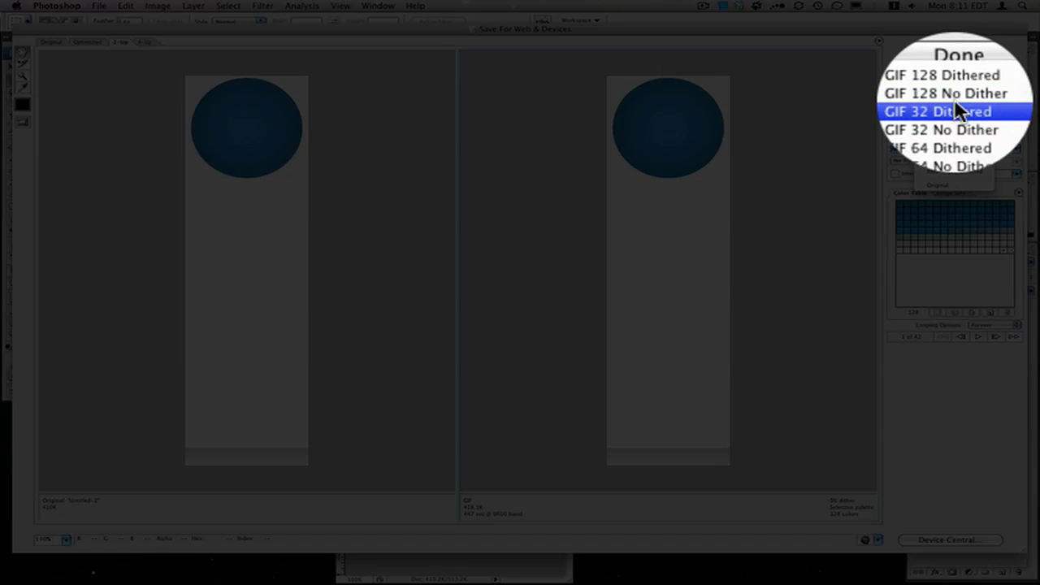
{"action": "left_click", "coordinate": [953, 99]}
{"action": "left_click", "coordinate": [957, 98]}
{"action": "left_click", "coordinate": [958, 104]}
{"action": "left_click", "coordinate": [957, 98]}
{"action": "left_click", "coordinate": [958, 93]}
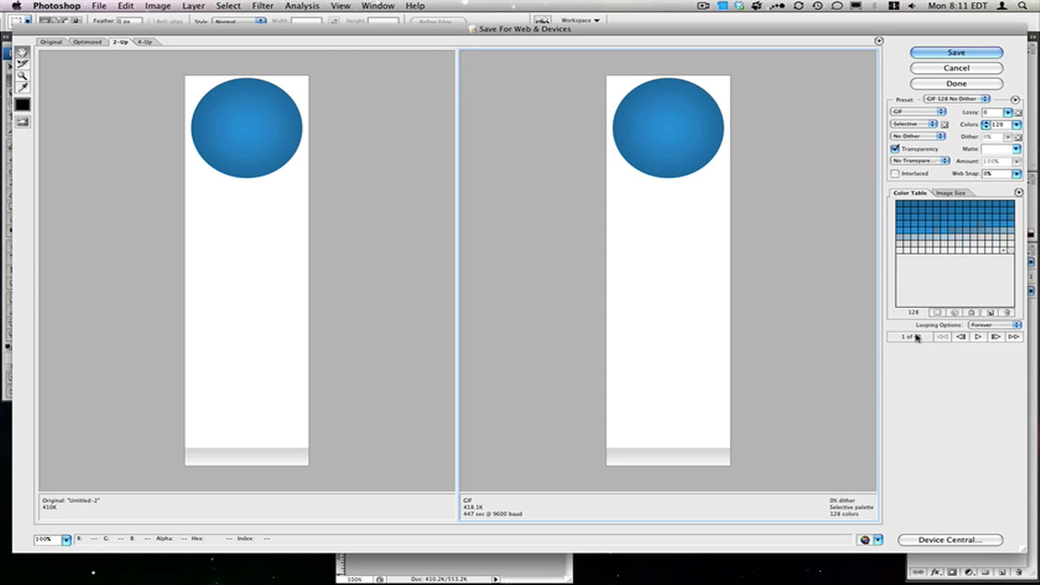
Step: Preview the 42-frame playback, keep looping at Forever, and proceed to Save
{"action": "left_click", "coordinate": [980, 337]}
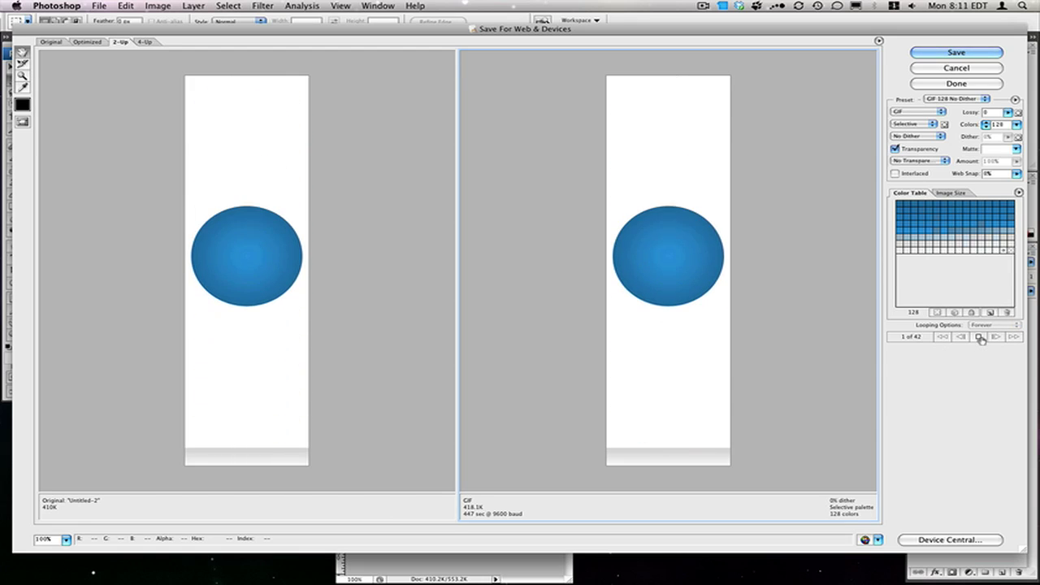
{"action": "left_click", "coordinate": [941, 337]}
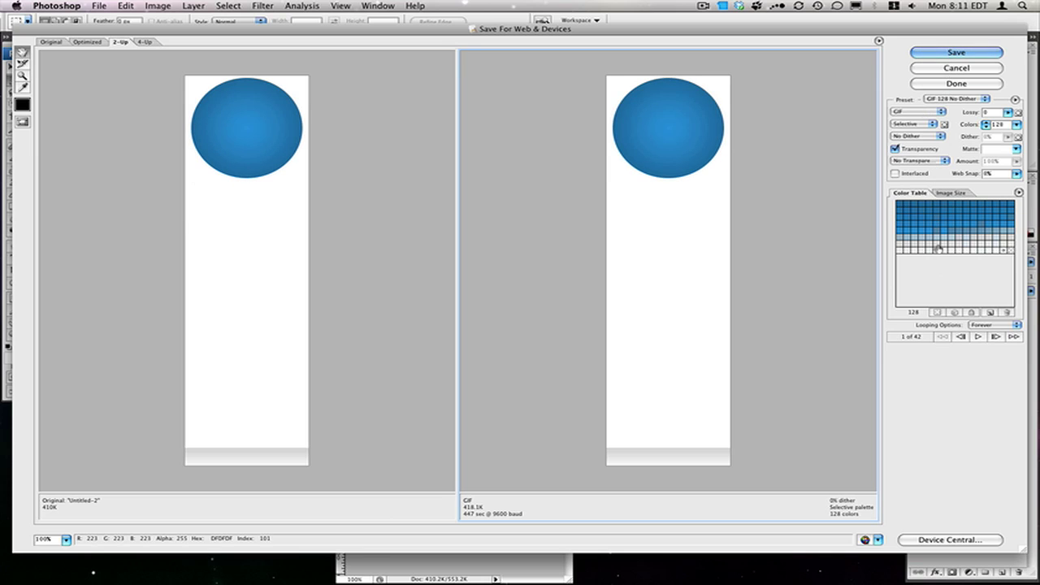
{"action": "left_click", "coordinate": [944, 193]}
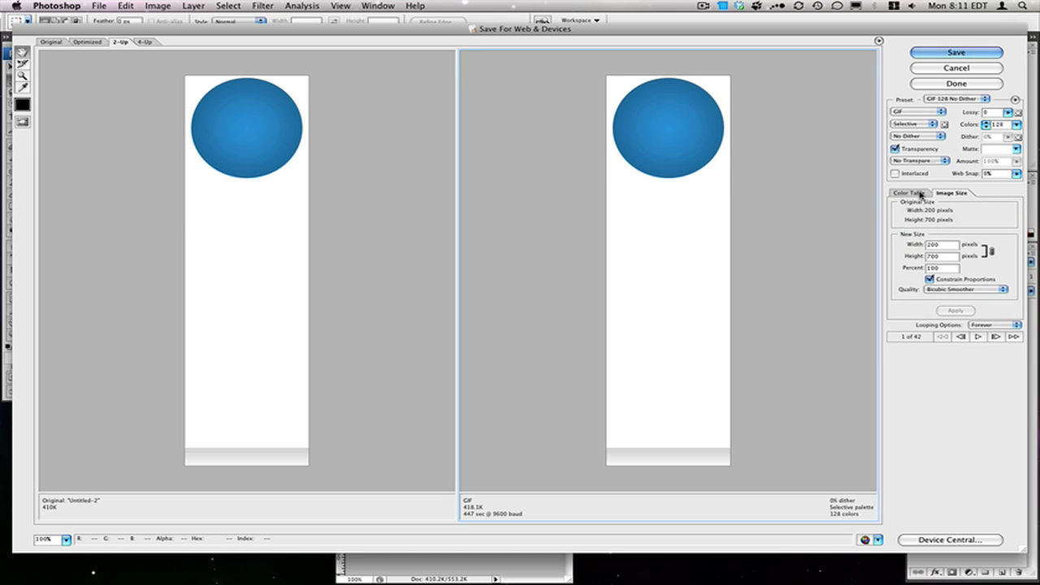
{"action": "left_click", "coordinate": [994, 324]}
{"action": "left_click", "coordinate": [967, 375]}
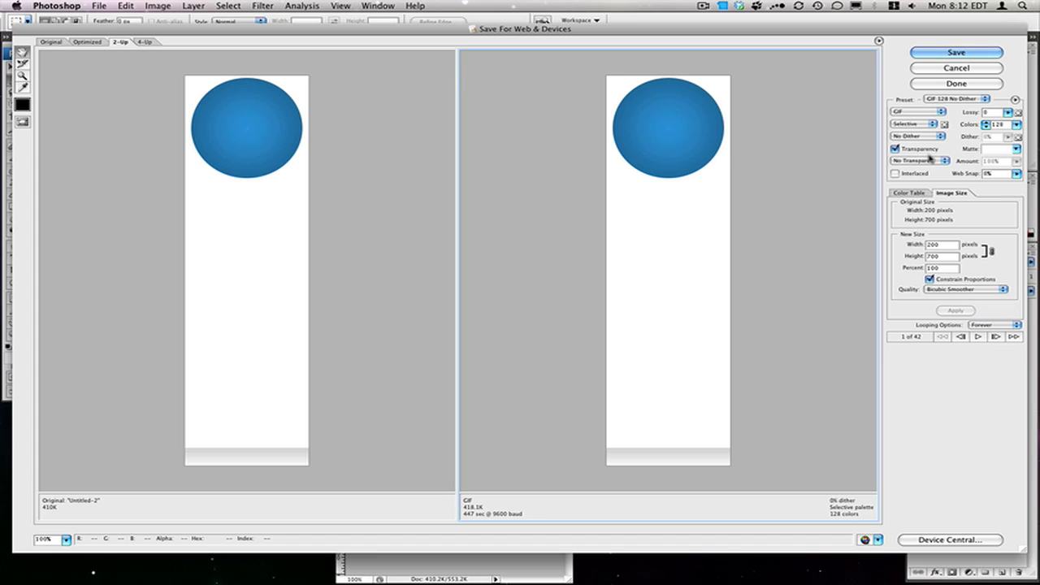
{"action": "left_click", "coordinate": [909, 192]}
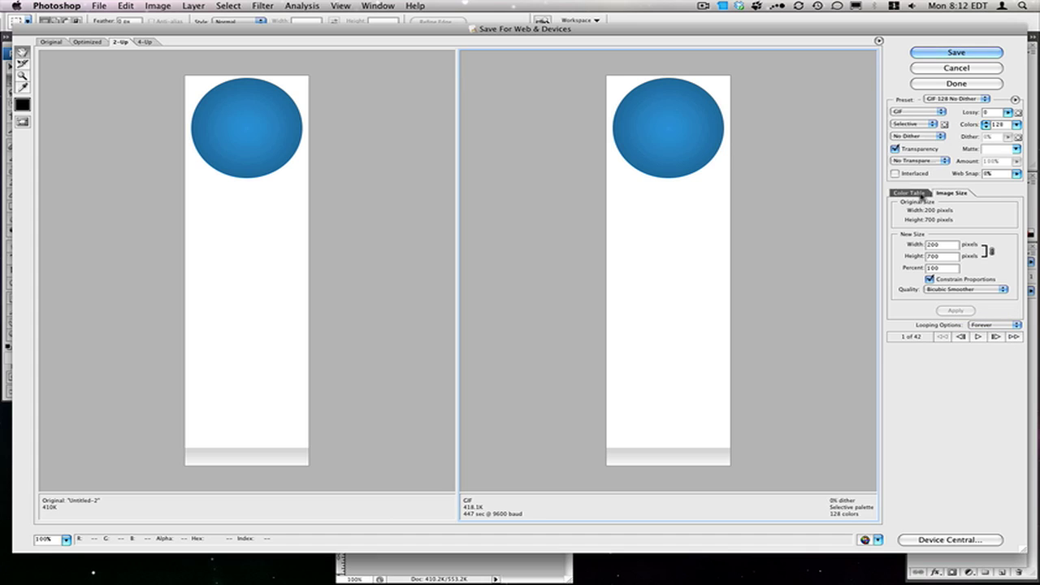
{"action": "left_click", "coordinate": [938, 52]}
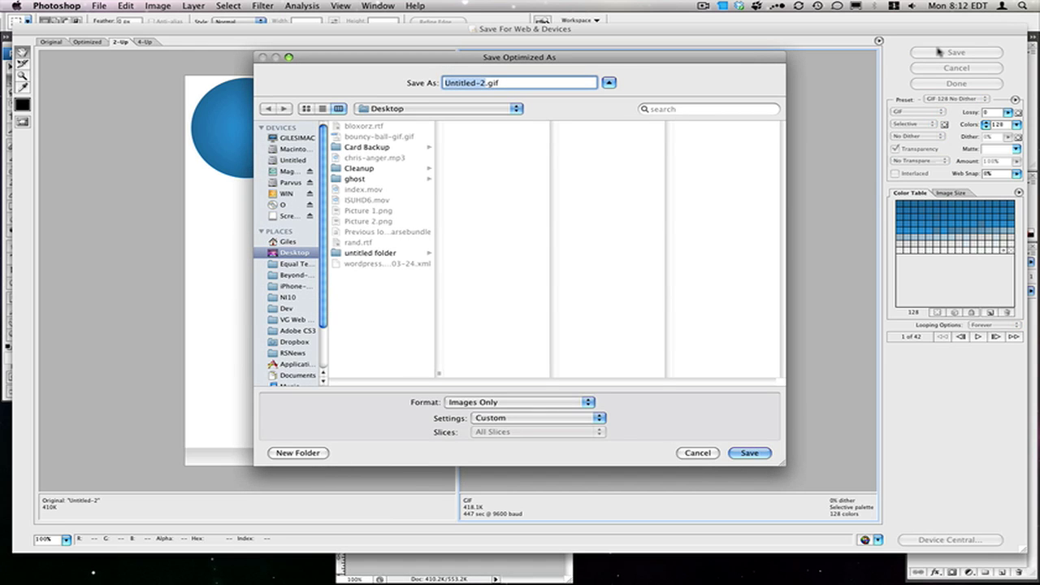
Step: Save the GIF as 'bouncy ball' on the Desktop and hide Photoshop
{"action": "type", "text": "bouncy ball"}
{"action": "key", "text": "Return"}
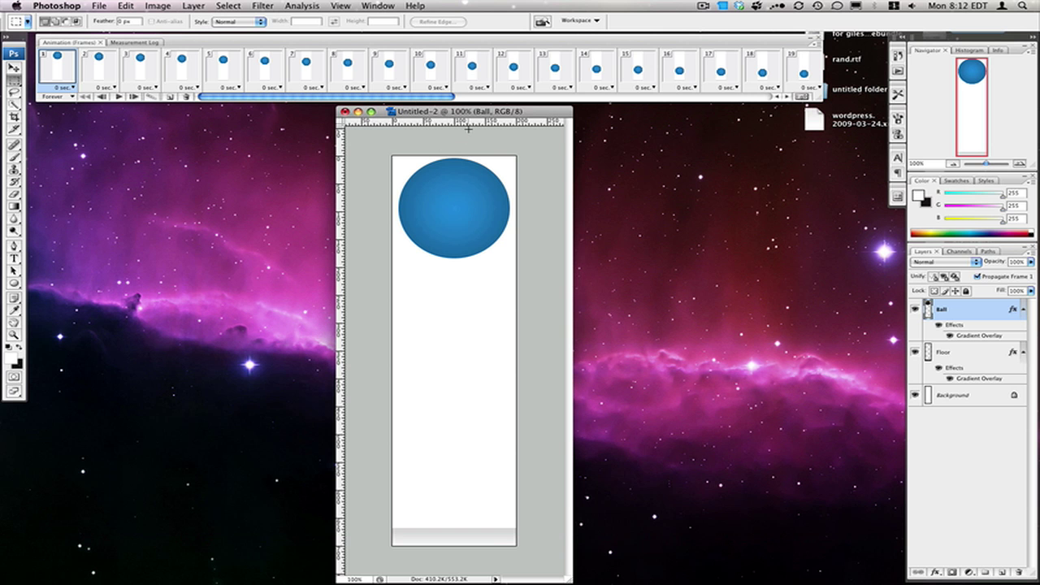
{"action": "key", "text": "super+h"}
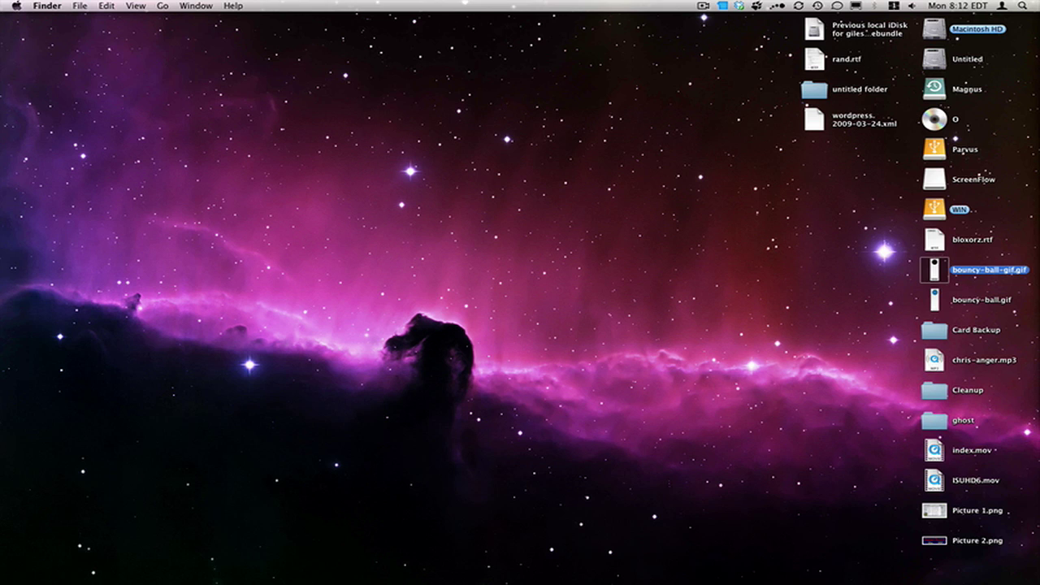
Step: Open a new, smaller Firefox window and drag bouncy-ball.gif from the desktop into it
{"action": "key", "text": "super+Tab"}
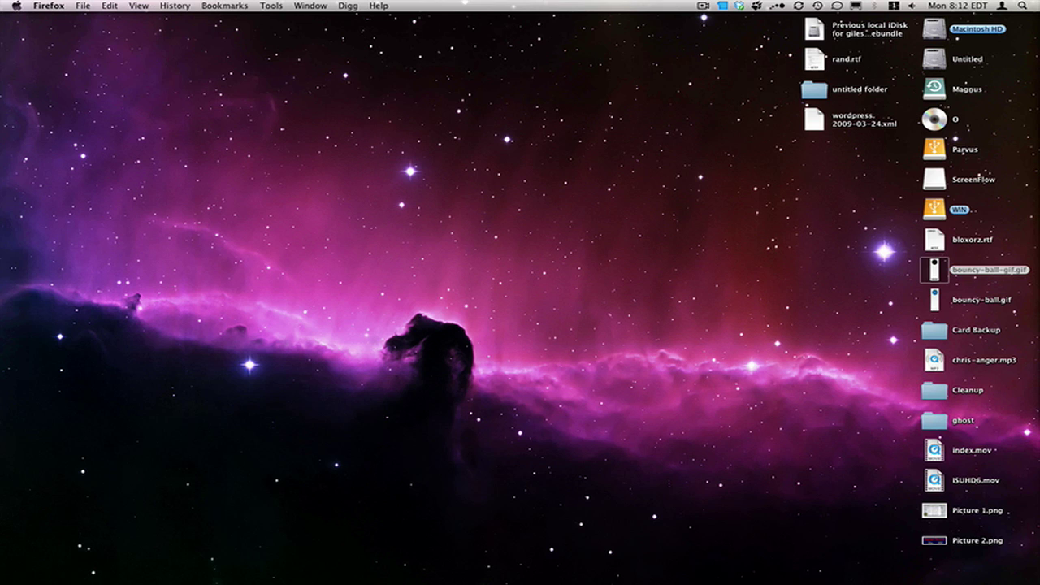
{"action": "key", "text": "super+n"}
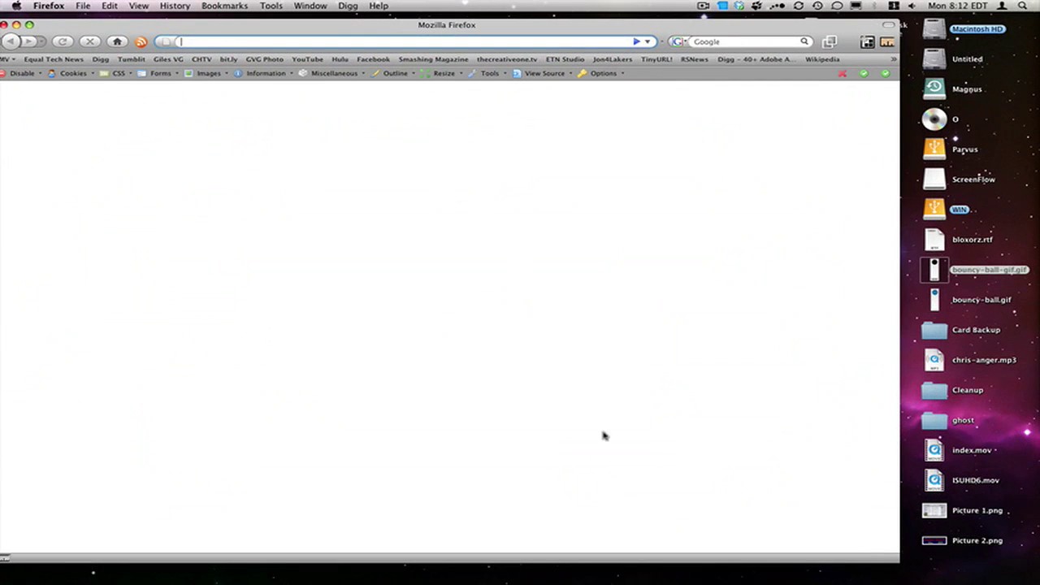
{"action": "left_click_drag", "start_coordinate": [896, 559], "coordinate": [642, 483]}
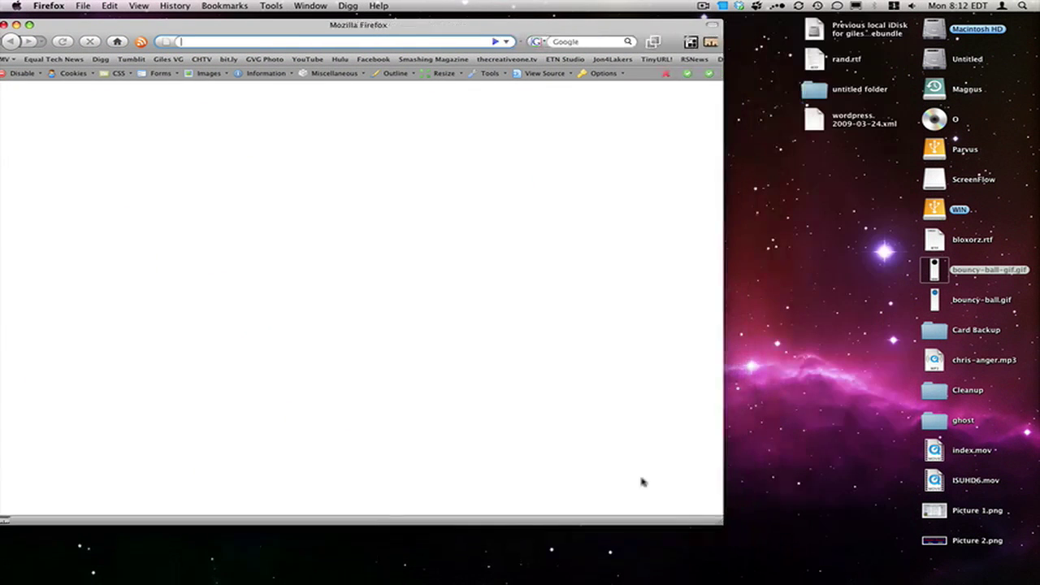
{"action": "left_click_drag", "start_coordinate": [323, 24], "coordinate": [351, 29]}
{"action": "left_click", "coordinate": [930, 329]}
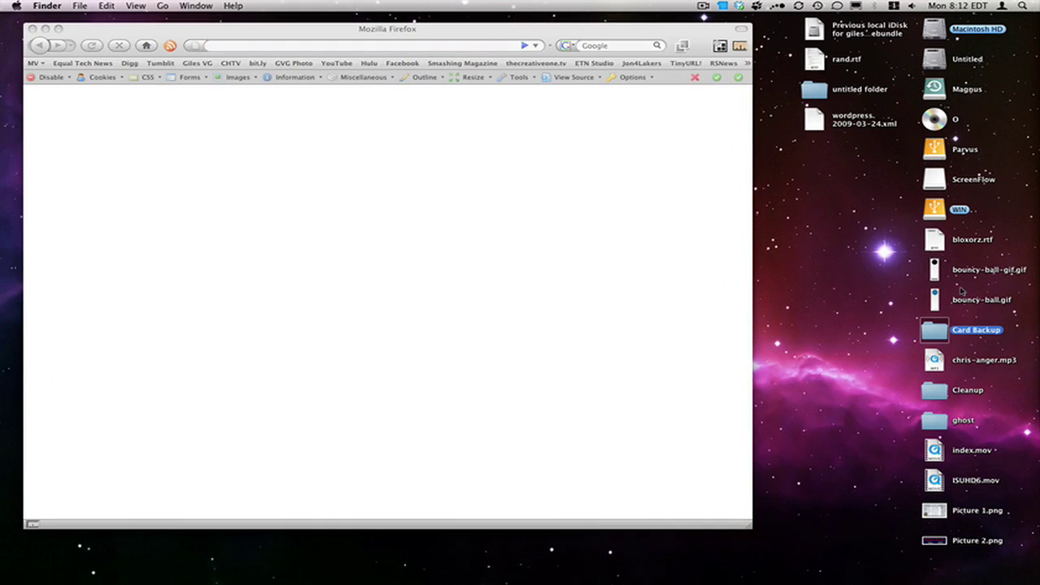
{"action": "left_click_drag", "start_coordinate": [947, 298], "coordinate": [455, 262]}
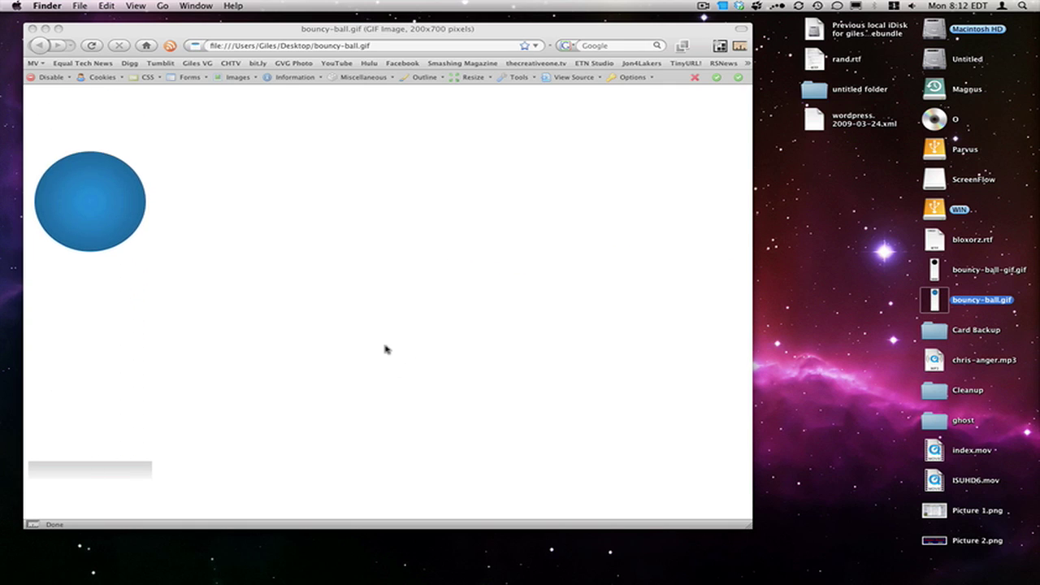
{"action": "key", "text": "super+Tab"}
{"action": "key", "text": "super+space"}
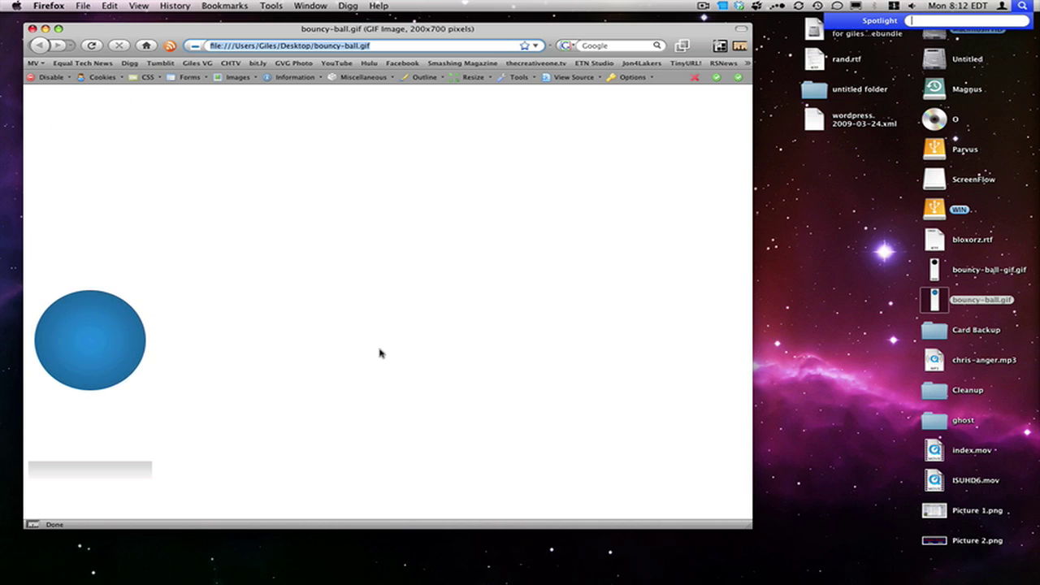
{"action": "type", "text": "safar"}
{"action": "key", "text": "Escape"}
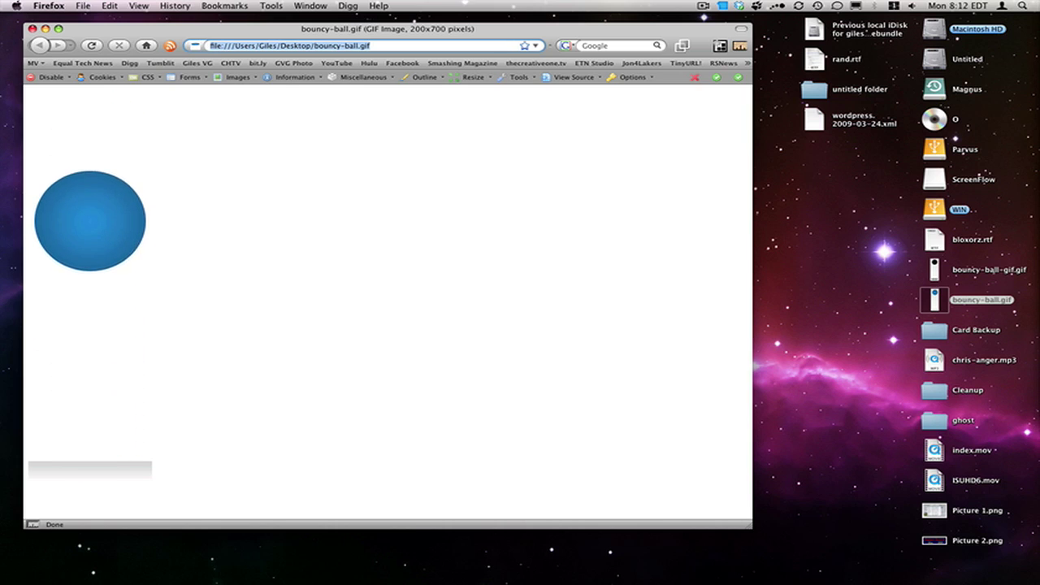
{"action": "key", "text": "super+Tab"}
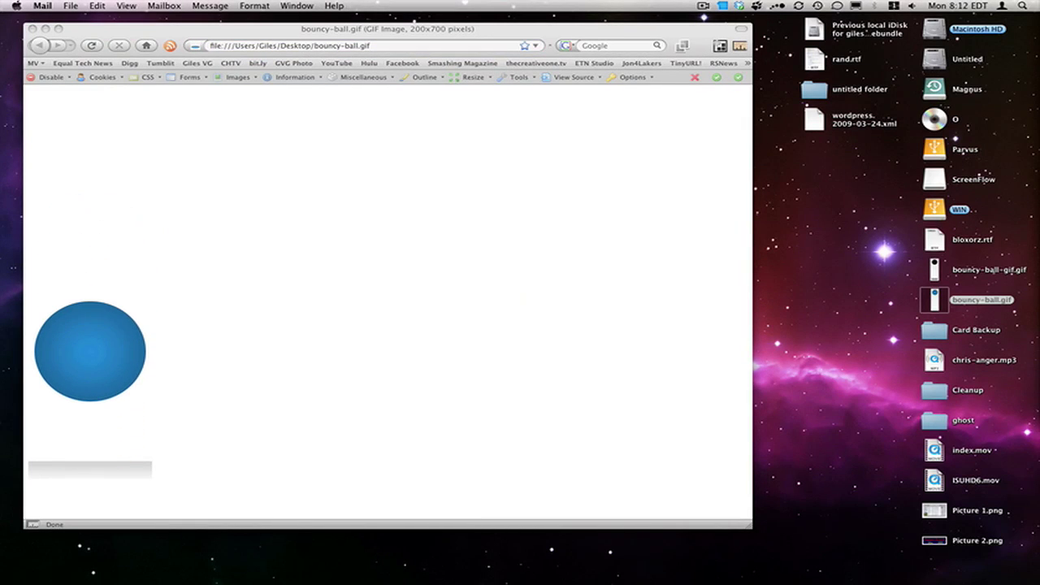
{"action": "key", "text": "super+Tab"}
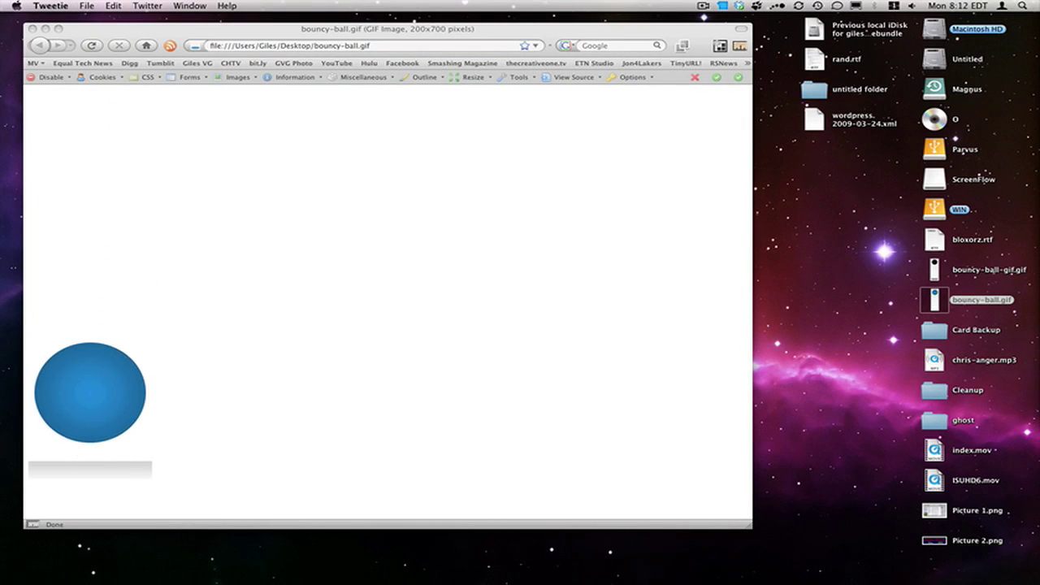
{"action": "left_click", "coordinate": [376, 193]}
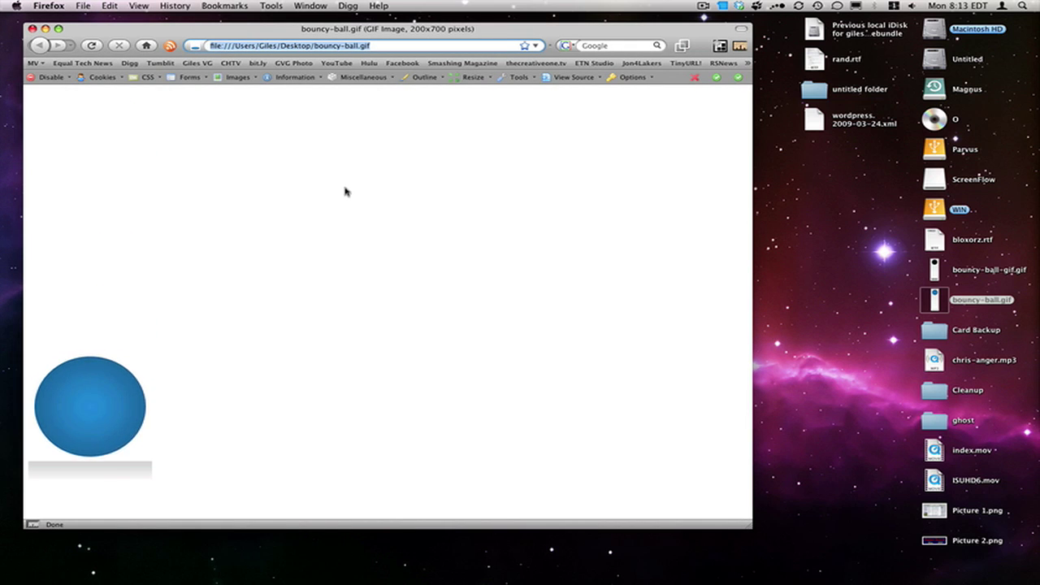